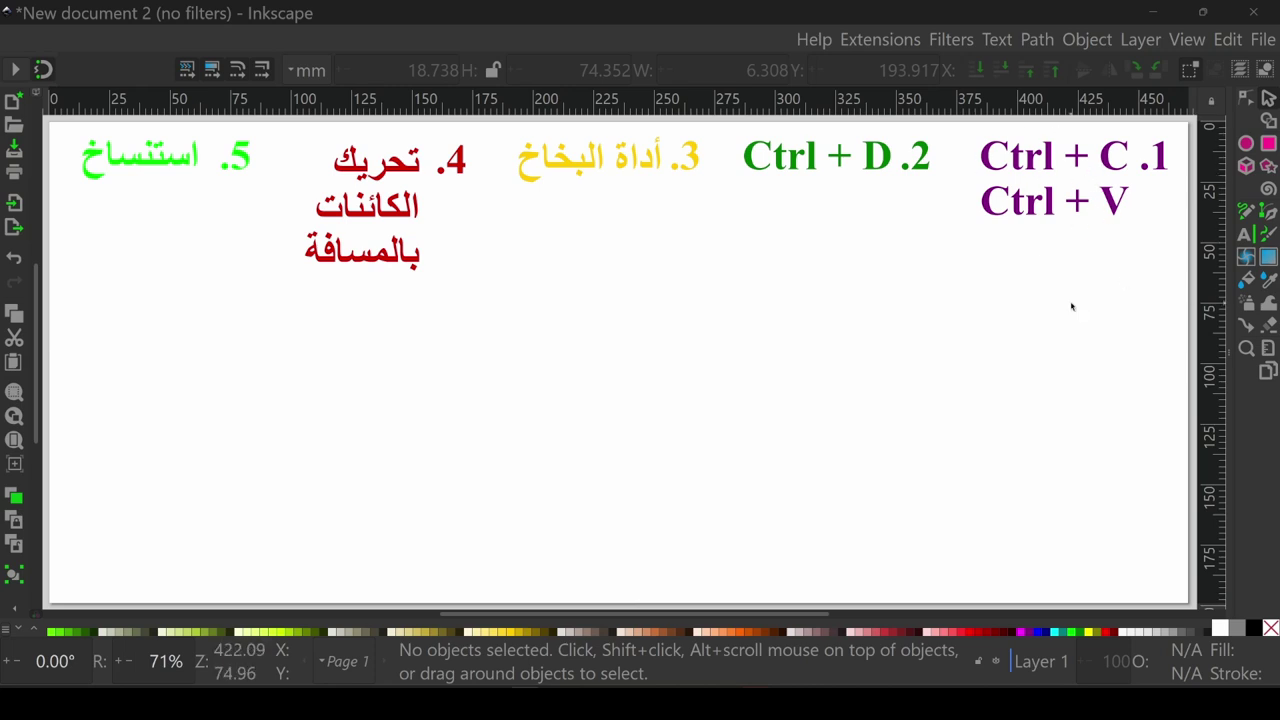
Step: Draw a purple-filled rectangle below the first heading and select it
{"action": "left_click", "coordinate": [1268, 143]}
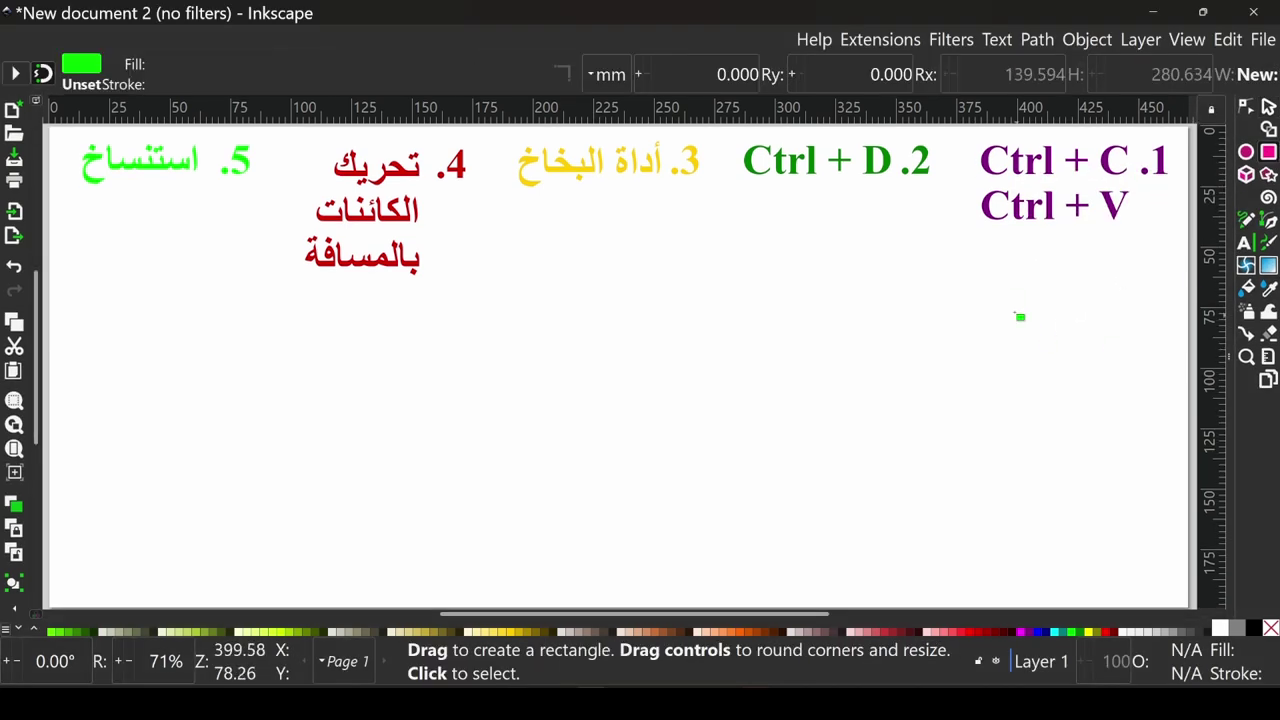
{"action": "left_click", "coordinate": [1030, 632]}
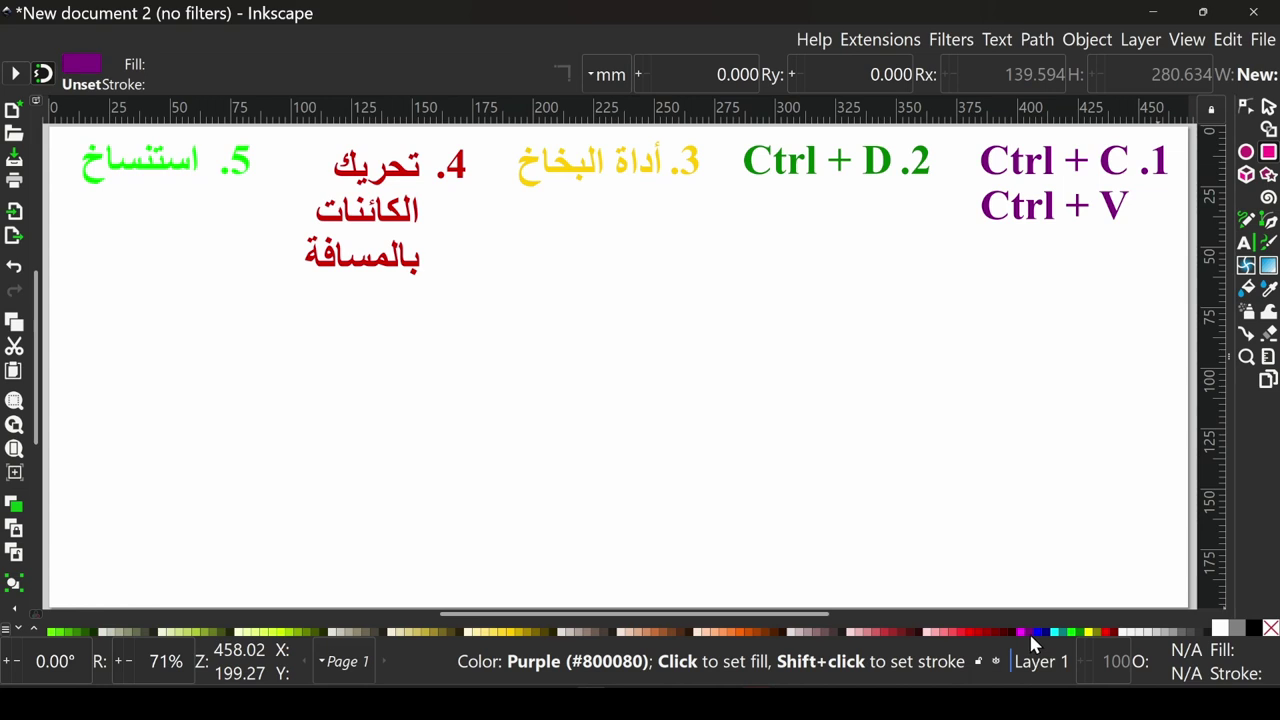
{"action": "left_click_drag", "start_coordinate": [1002, 270], "coordinate": [1115, 360]}
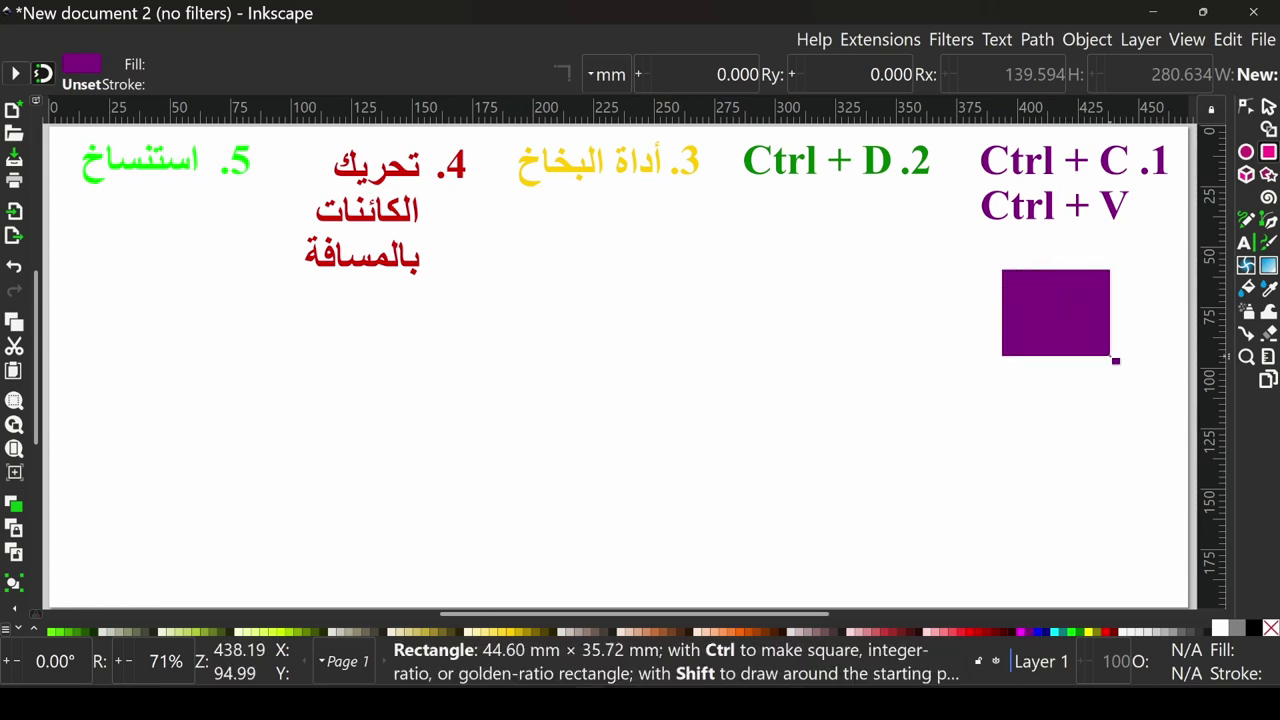
{"action": "key", "text": "s"}
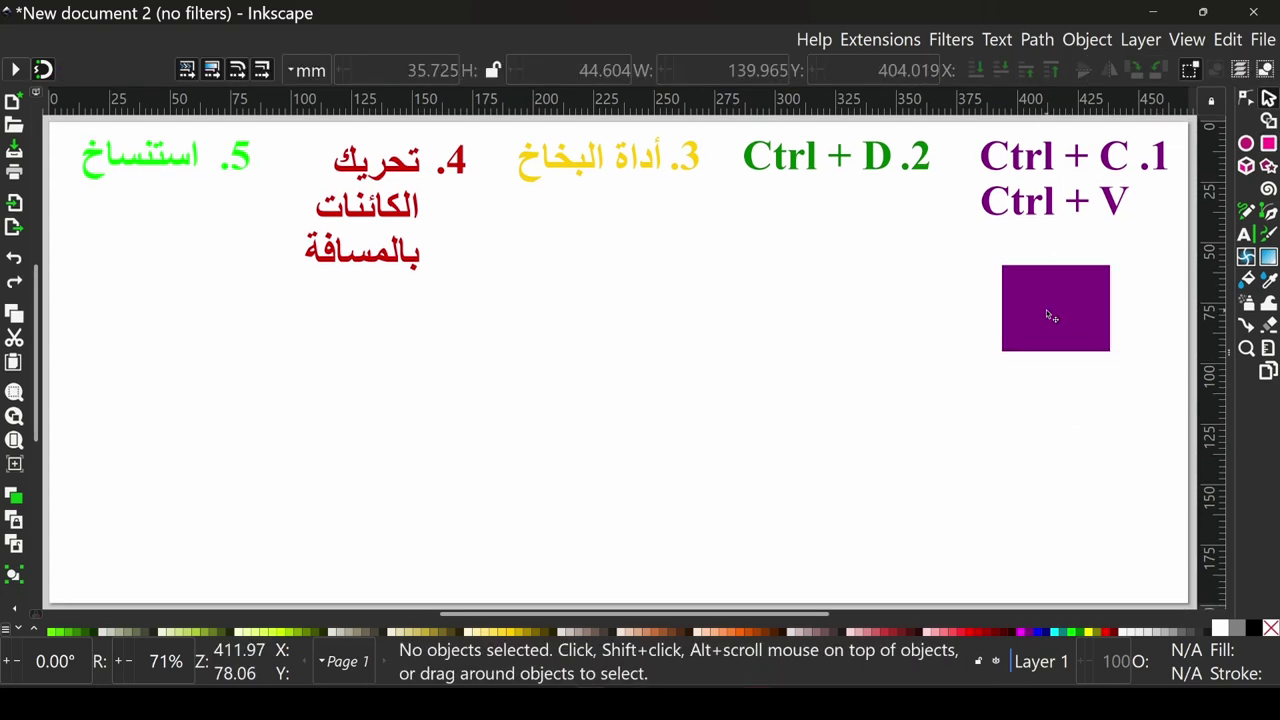
{"action": "left_click", "coordinate": [1047, 313]}
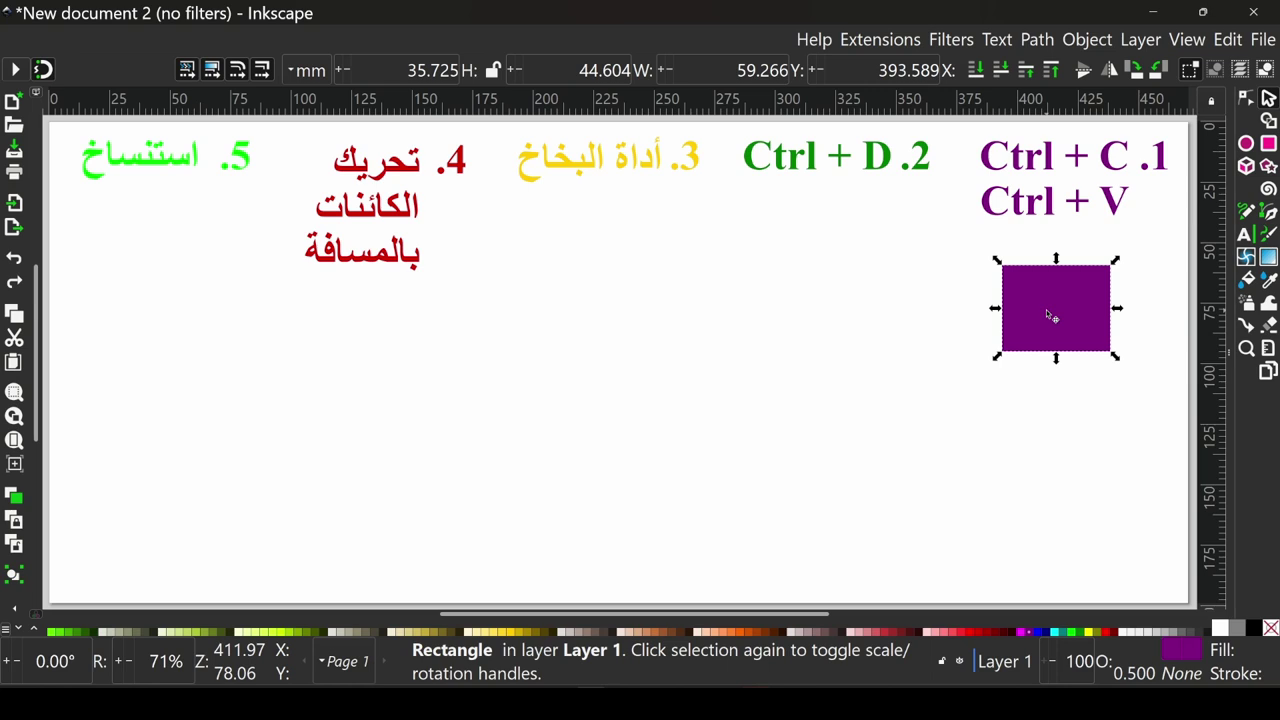
Step: Copy the purple rectangle and paste several copies onto the page's right side
{"action": "key", "text": "ctrl+c"}
{"action": "key", "text": "ctrl+v"}
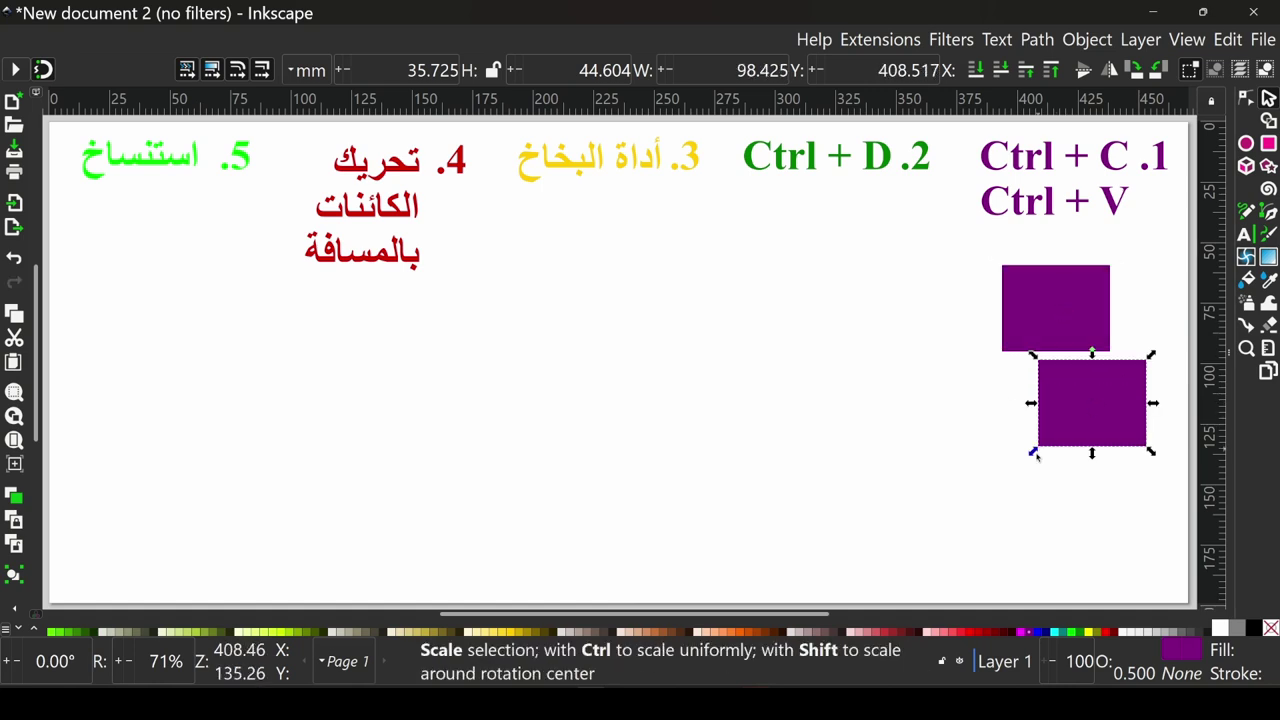
{"action": "key", "text": "ctrl+v"}
{"action": "key", "text": "ctrl+v"}
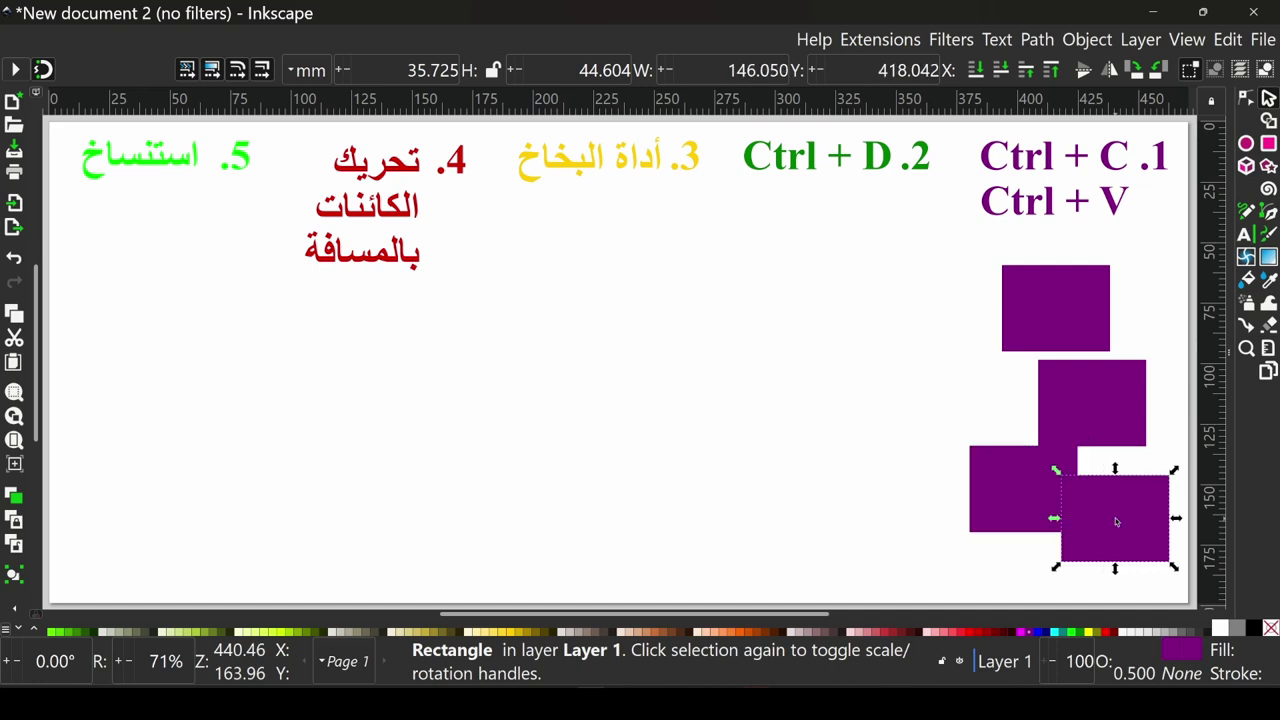
{"action": "key", "text": "ctrl+v"}
{"action": "key", "text": "ctrl+v"}
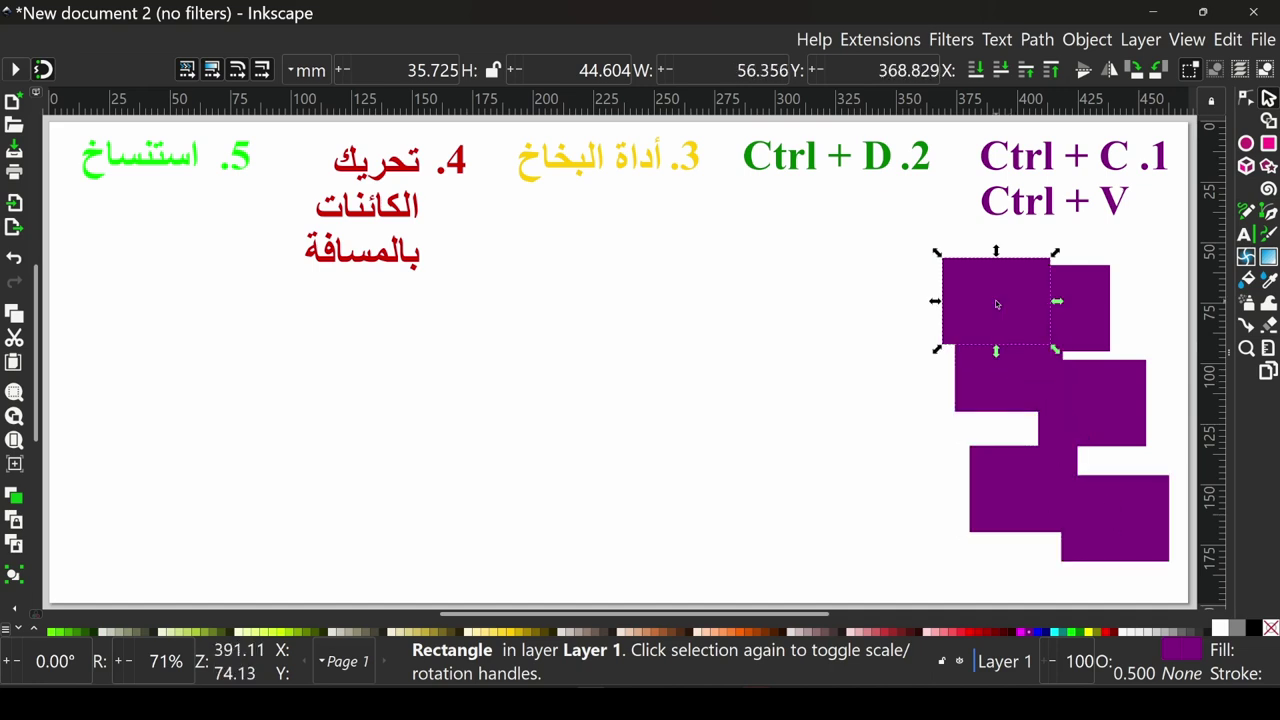
{"action": "key", "text": "ctrl+v"}
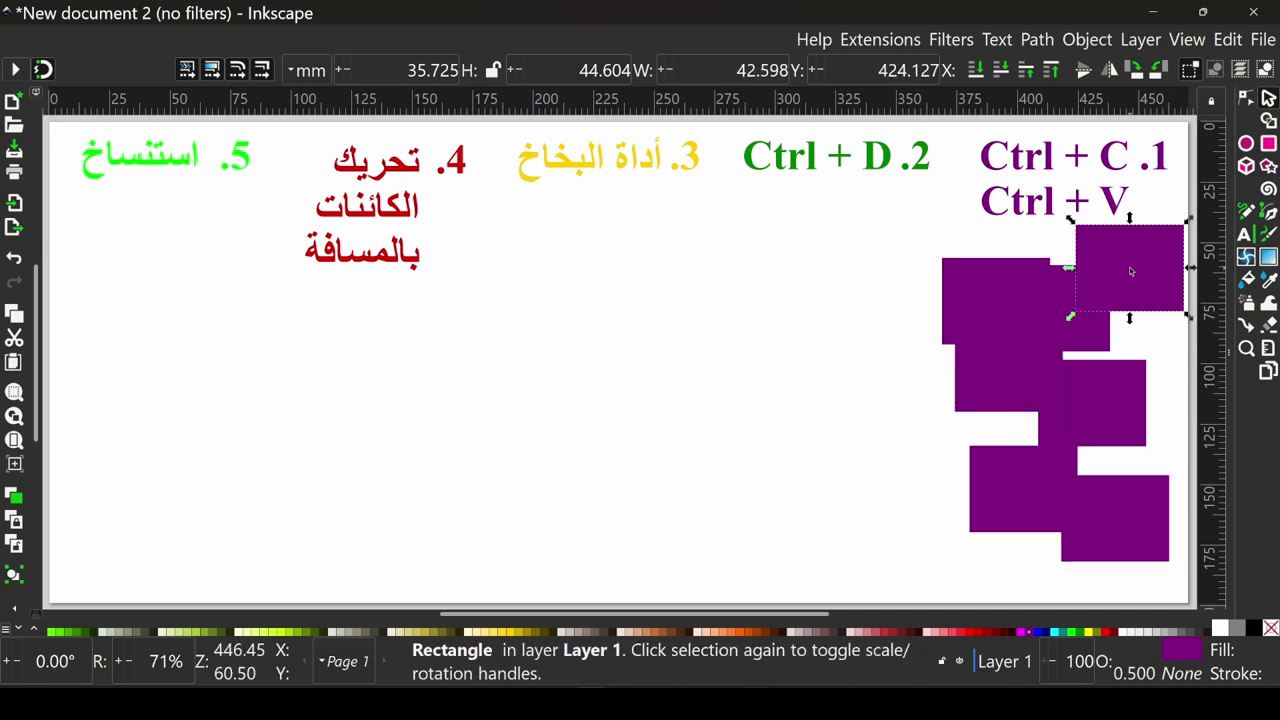
{"action": "key", "text": "ctrl+v"}
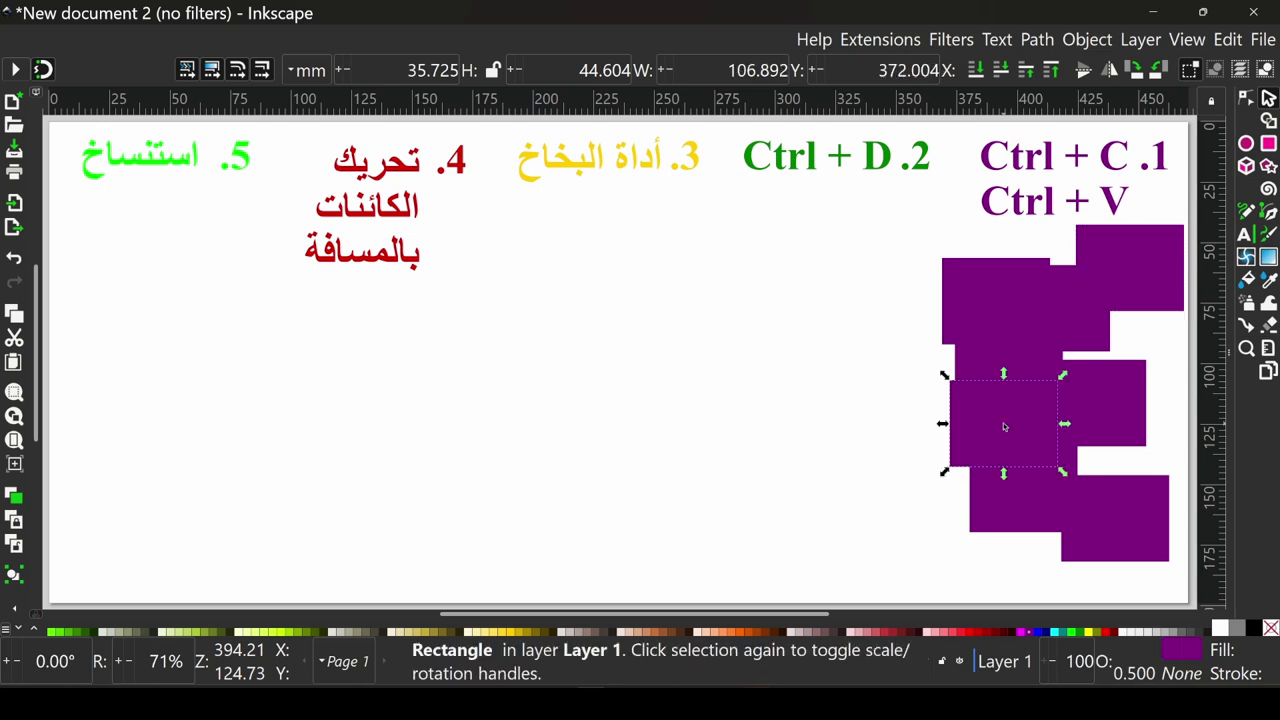
Step: Nudge the ten-rectangle cluster slightly right, deselect it, and open then close the Edit menu
{"action": "key", "text": "ctrl+a"}
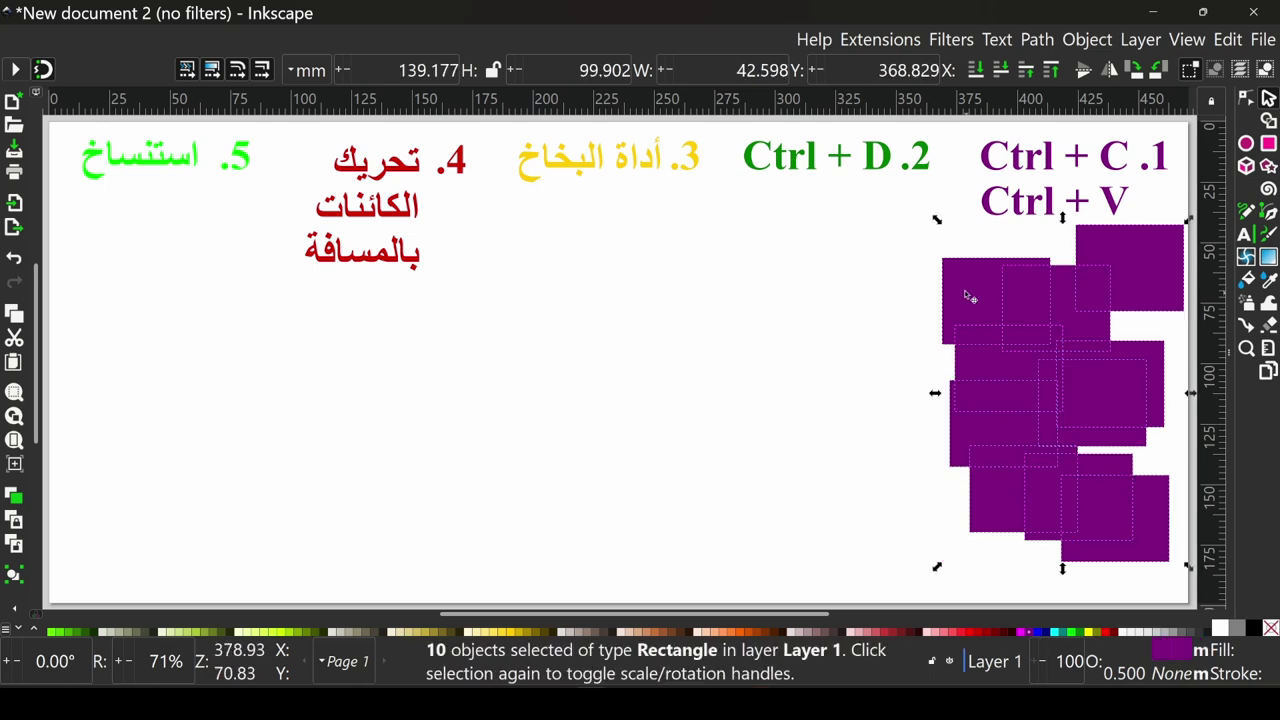
{"action": "left_click_drag", "start_coordinate": [971, 291], "coordinate": [1019, 285]}
{"action": "left_click", "coordinate": [813, 233]}
{"action": "left_click", "coordinate": [993, 285]}
{"action": "key", "text": "ctrl+a"}
{"action": "left_click", "coordinate": [836, 172]}
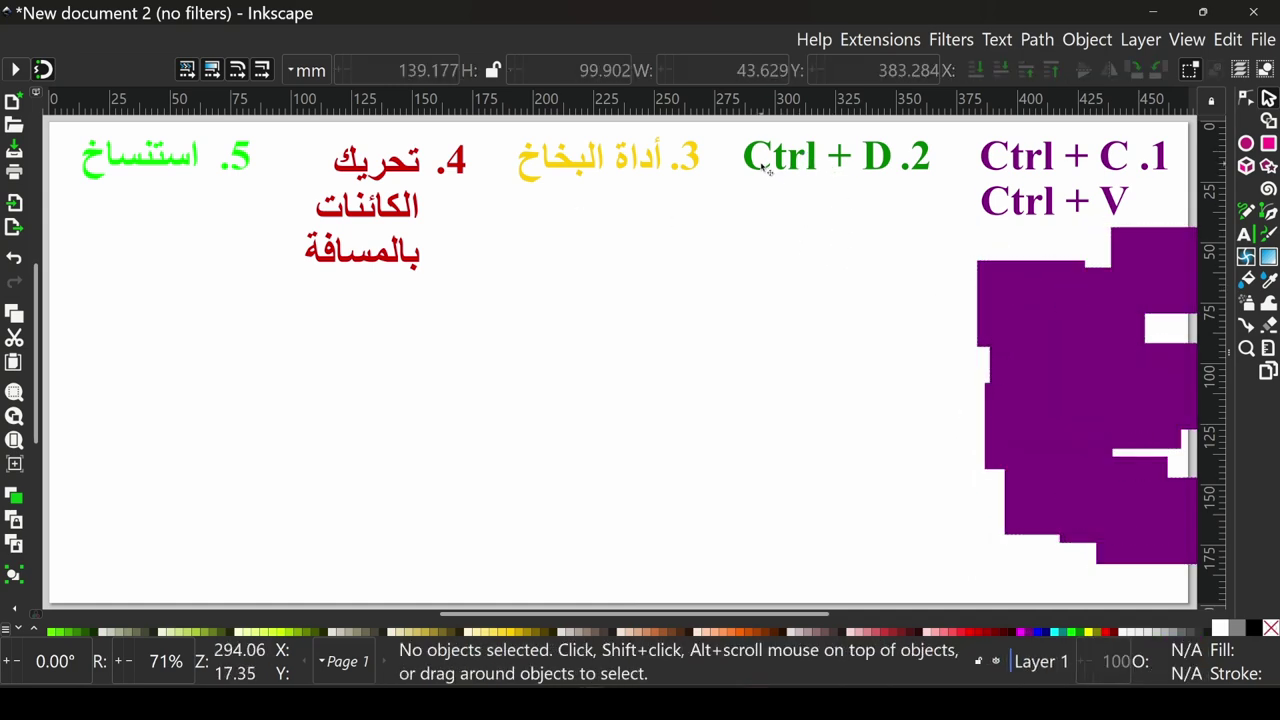
{"action": "left_click", "coordinate": [1226, 40]}
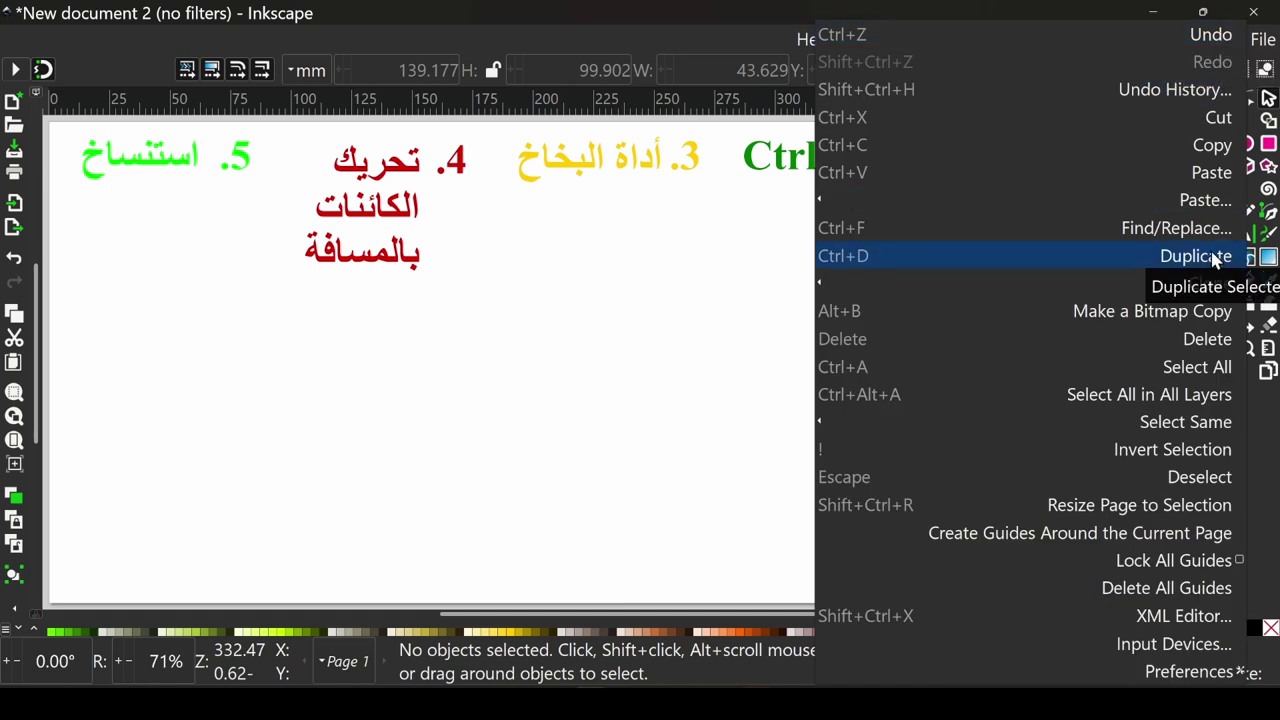
{"action": "left_click", "coordinate": [775, 269]}
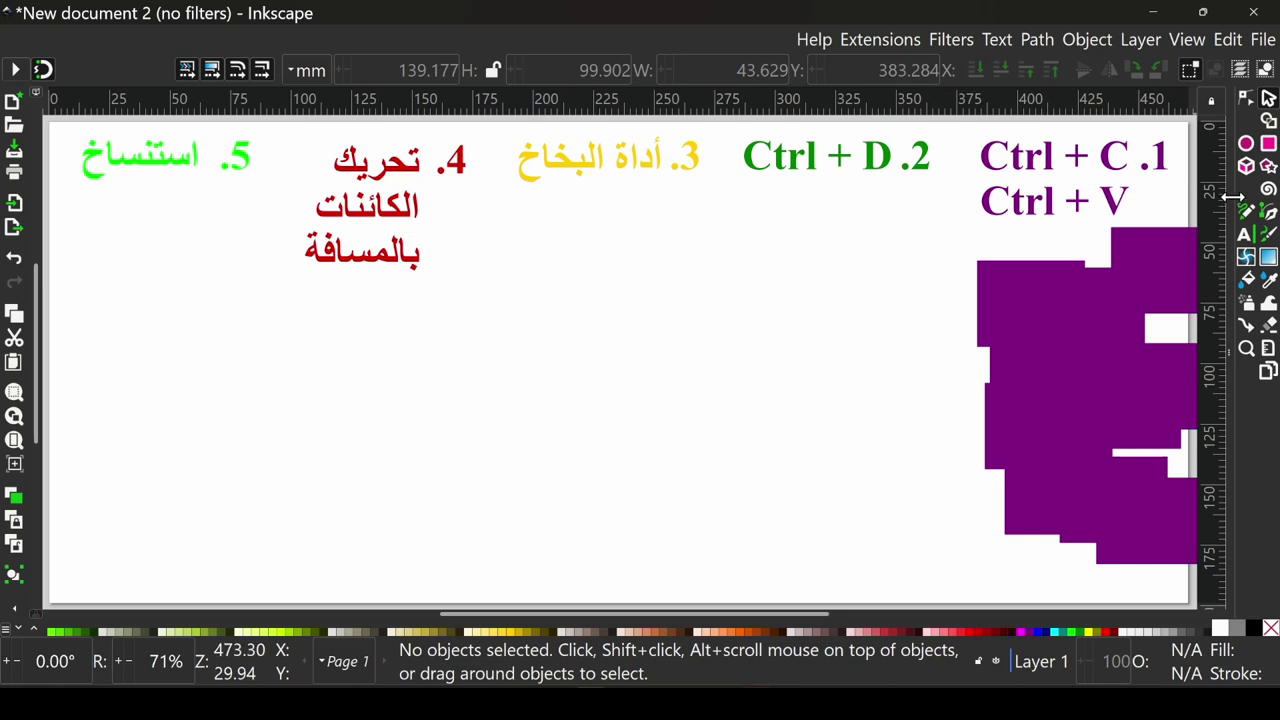
Step: Draw a green circle with a black outline under the second heading
{"action": "left_click", "coordinate": [1245, 143]}
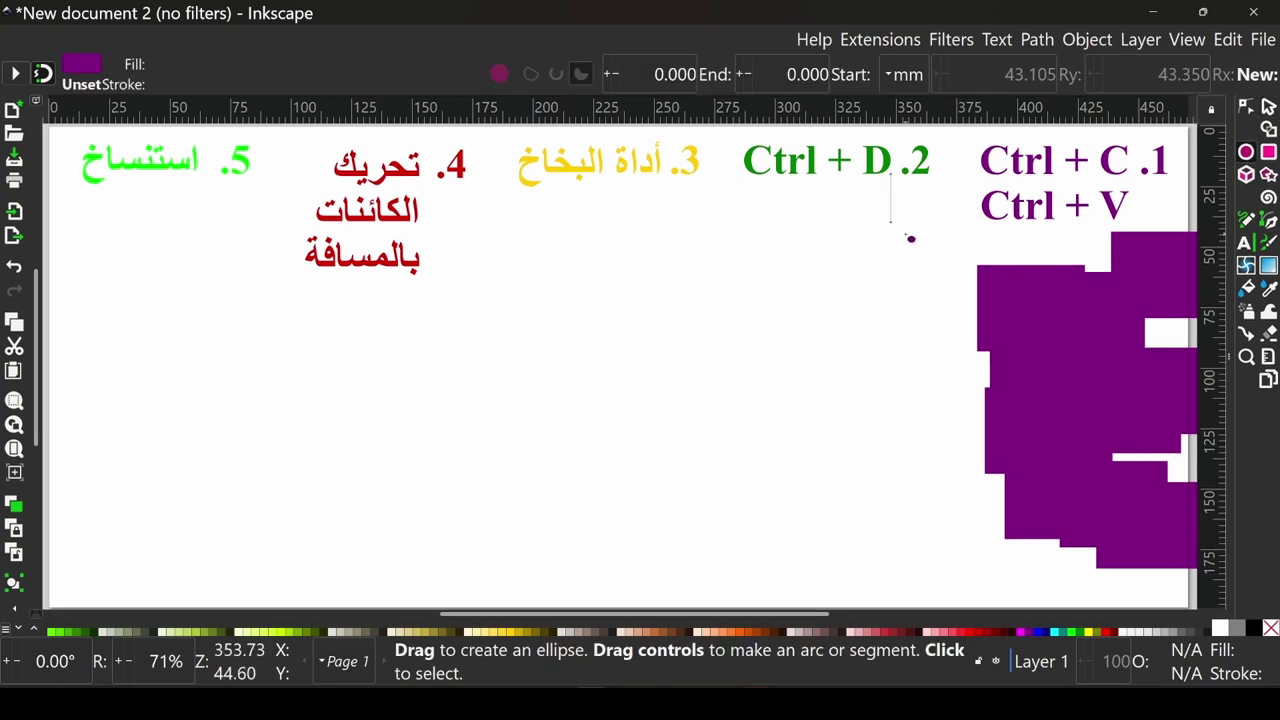
{"action": "left_click", "coordinate": [1083, 632]}
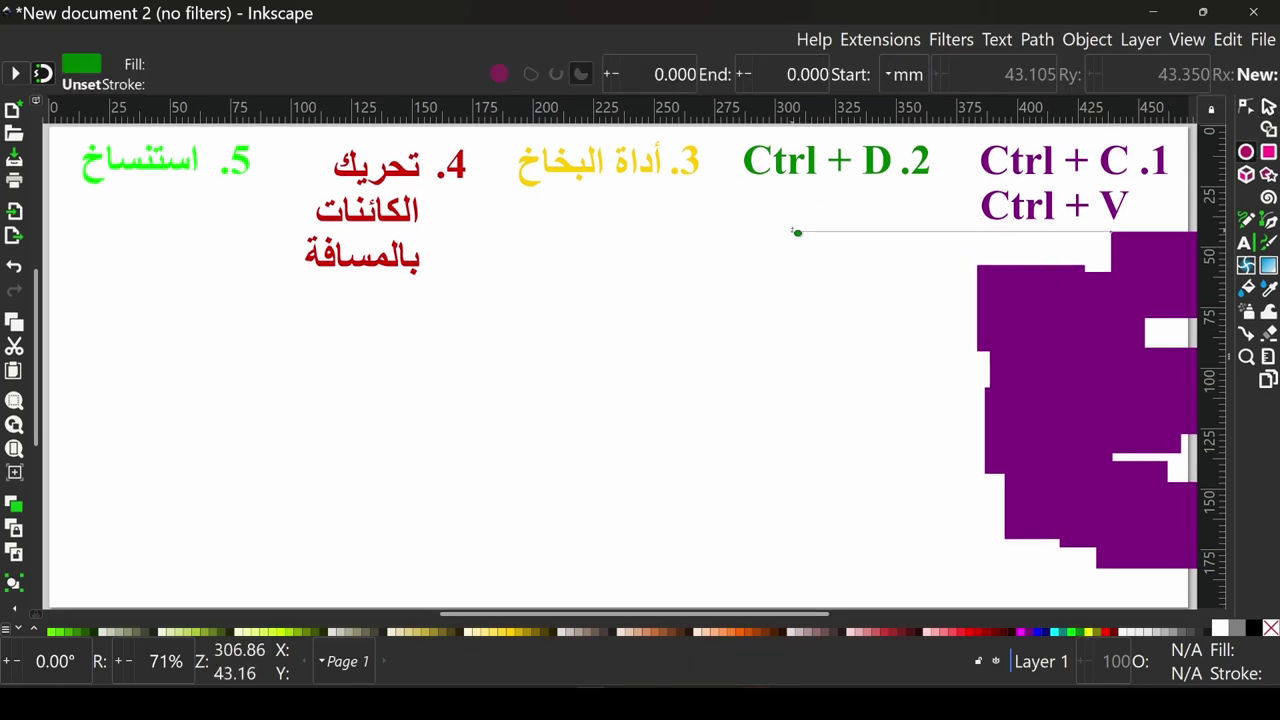
{"action": "left_click_drag", "start_coordinate": [790, 220], "coordinate": [888, 310]}
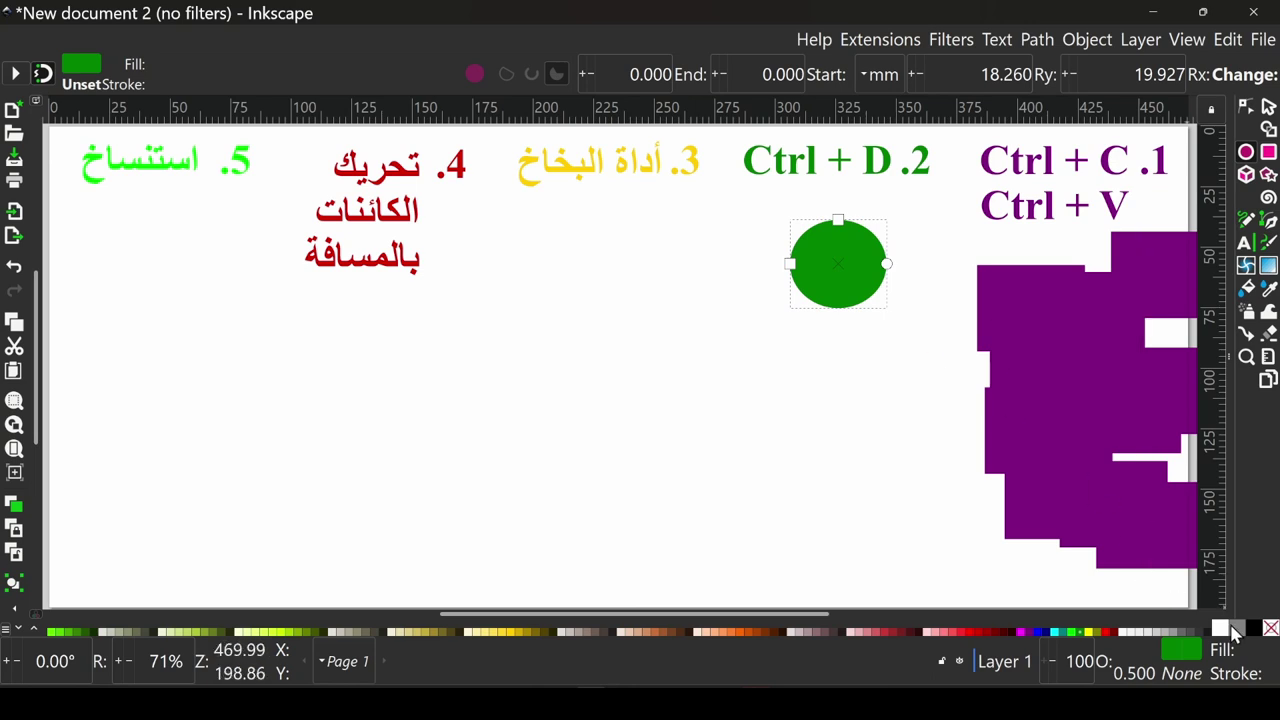
{"action": "left_click", "coordinate": [1254, 628], "text": "shift"}
{"action": "key", "text": "s"}
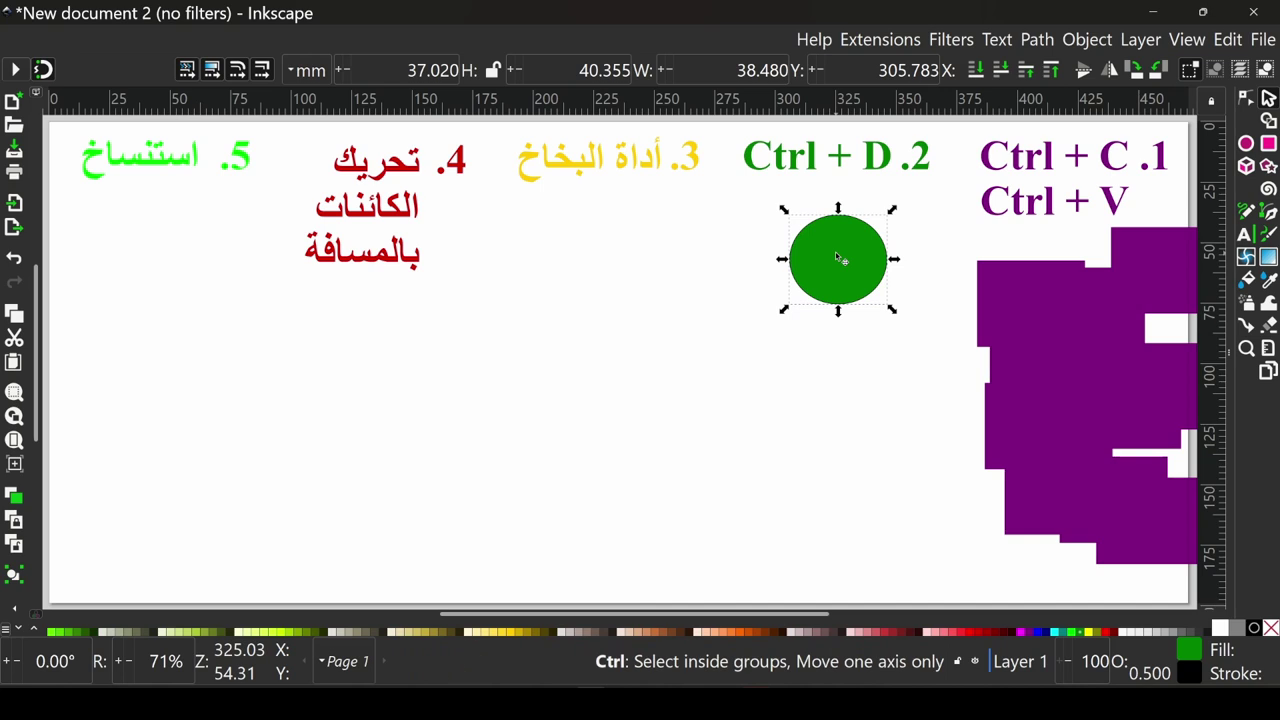
Step: Shift the green circle up and left and make a first duplicate with Ctrl+D
{"action": "left_click_drag", "start_coordinate": [838, 259], "coordinate": [820, 239]}
{"action": "left_click", "coordinate": [756, 179]}
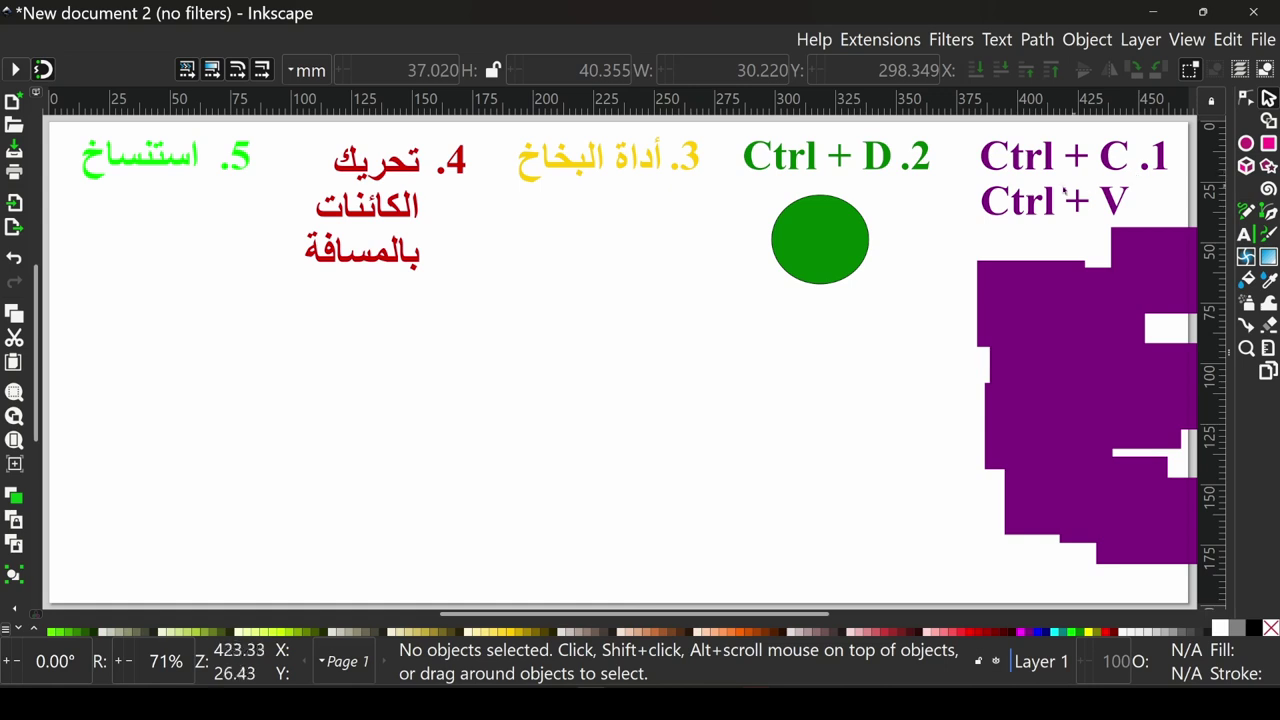
{"action": "left_click", "coordinate": [807, 239]}
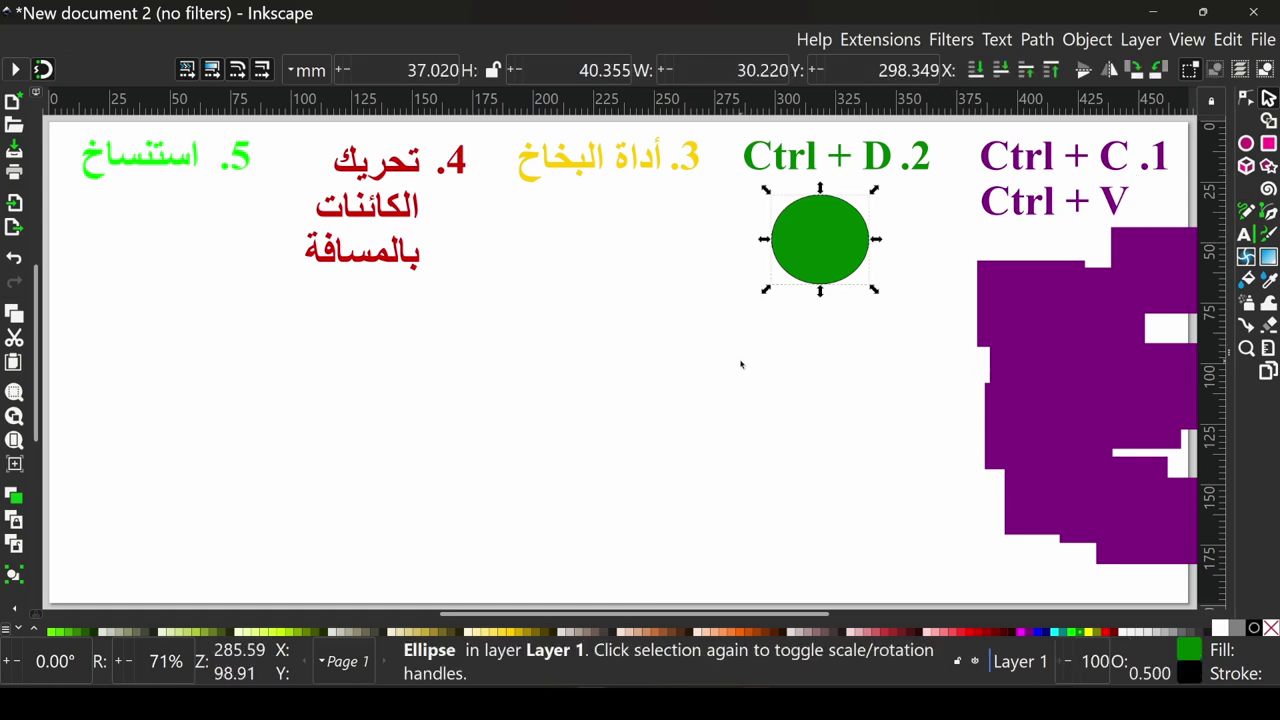
{"action": "key", "text": "ctrl+d"}
{"action": "key", "text": "Escape"}
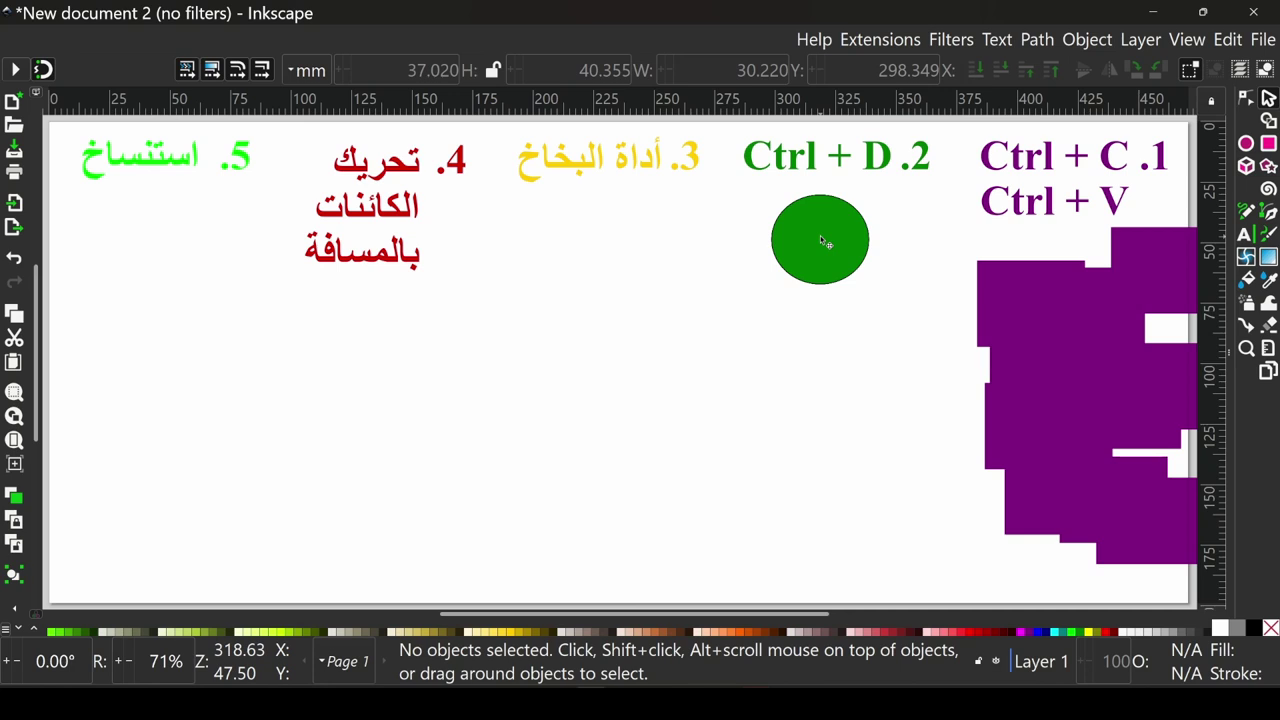
Step: Duplicate the circle repeatedly, dragging copies down into an arrangement of six circles
{"action": "left_click_drag", "start_coordinate": [820, 240], "coordinate": [820, 358]}
{"action": "mouse_move", "coordinate": [829, 243]}
{"action": "left_mouse_down"}
{"action": "mouse_move", "coordinate": [751, 394]}
{"action": "mouse_move", "coordinate": [729, 295]}
{"action": "left_mouse_up"}
{"action": "key", "text": "ctrl+d"}
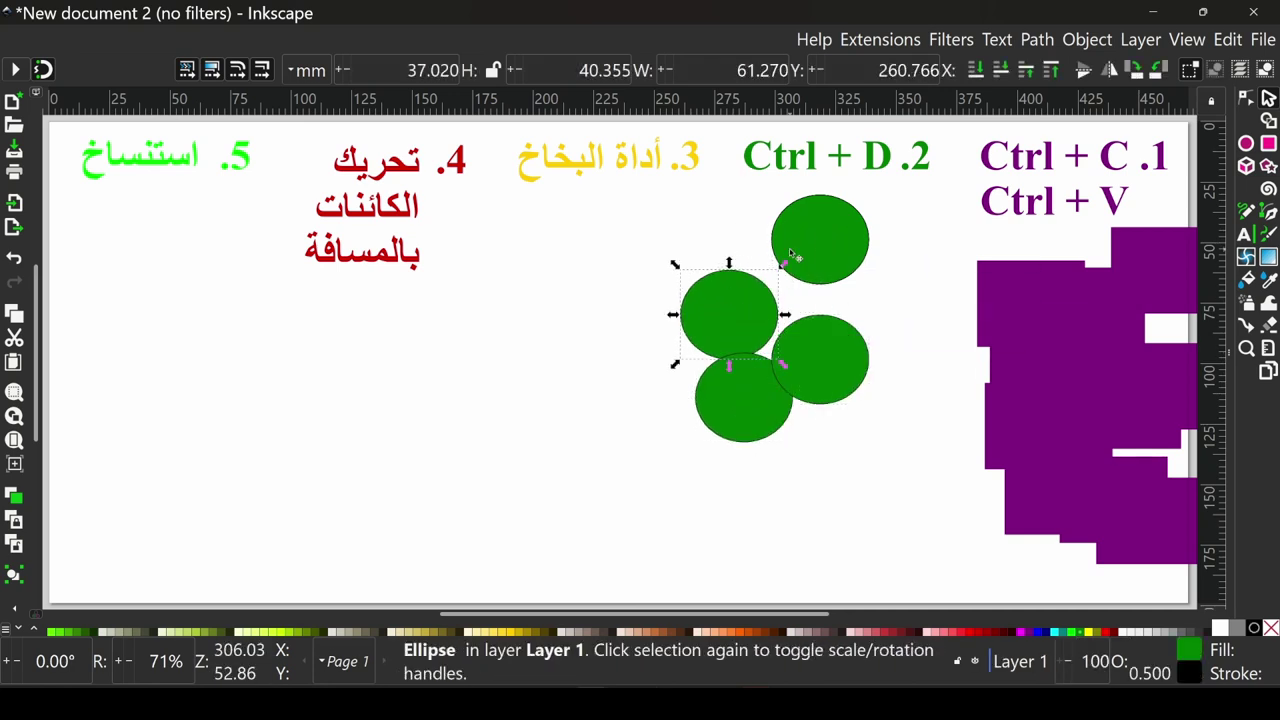
{"action": "left_click", "coordinate": [811, 245]}
{"action": "key", "text": "ctrl+d"}
{"action": "mouse_move", "coordinate": [811, 245]}
{"action": "left_mouse_down"}
{"action": "mouse_move", "coordinate": [846, 500]}
{"action": "mouse_move", "coordinate": [783, 447]}
{"action": "mouse_move", "coordinate": [776, 510]}
{"action": "left_mouse_up"}
{"action": "key", "text": "ctrl+d"}
{"action": "mouse_move", "coordinate": [822, 248]}
{"action": "left_mouse_down"}
{"action": "mouse_move", "coordinate": [815, 256]}
{"action": "mouse_move", "coordinate": [817, 244]}
{"action": "left_mouse_up"}
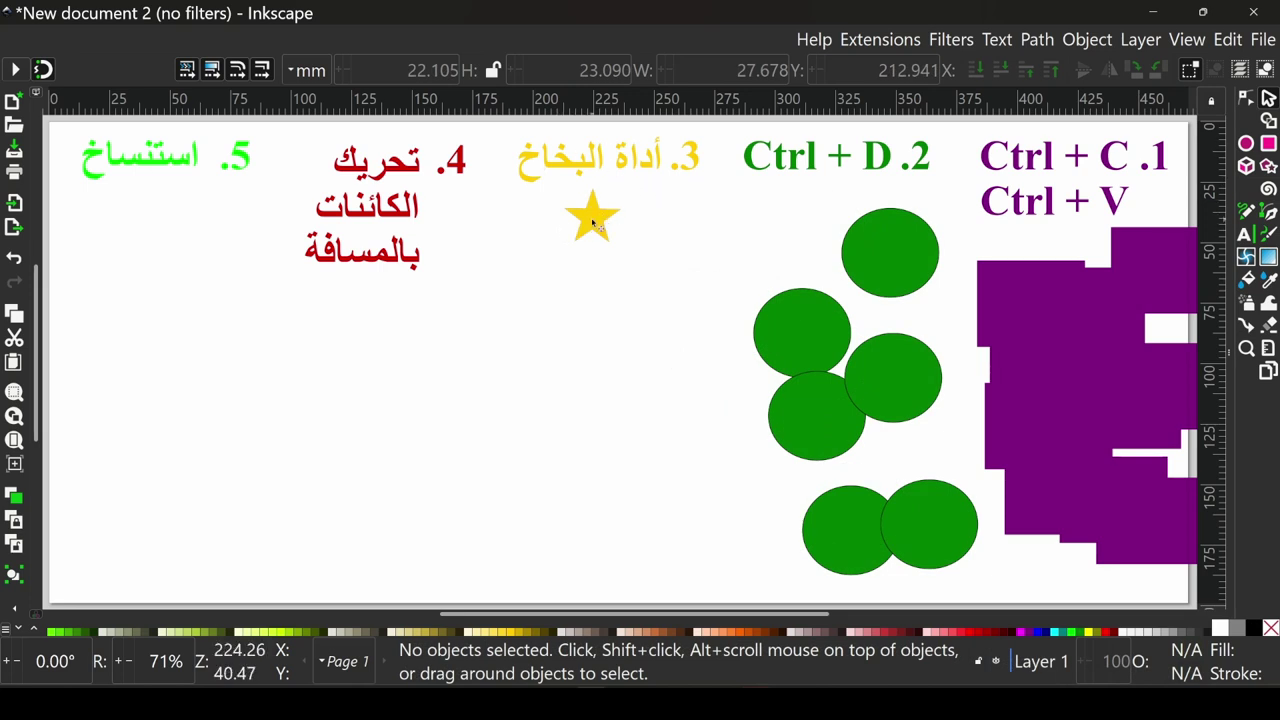
Step: Spray about a dozen copies of the yellow star into a vertical column below it
{"action": "left_click", "coordinate": [593, 224]}
{"action": "key", "text": "a"}
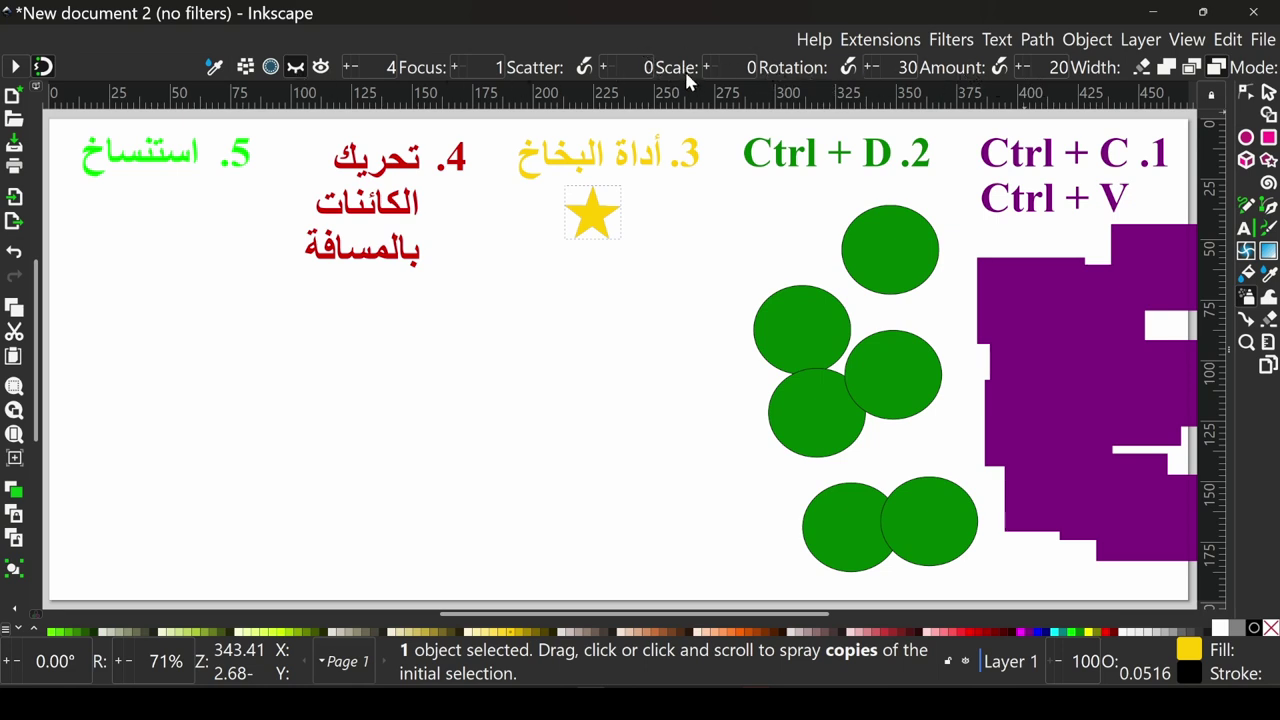
{"action": "left_click_drag", "start_coordinate": [590, 255], "coordinate": [610, 452]}
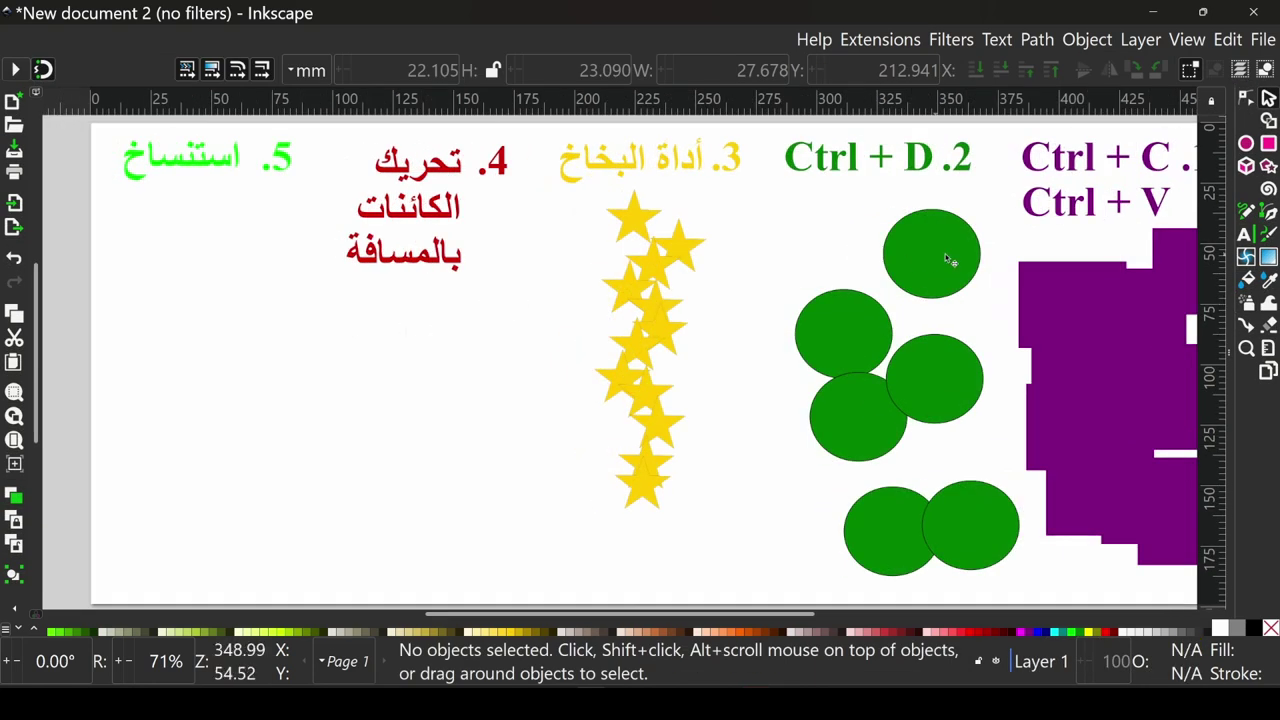
Step: Draw a dark-red rectangle below label 4
{"action": "key", "text": "r"}
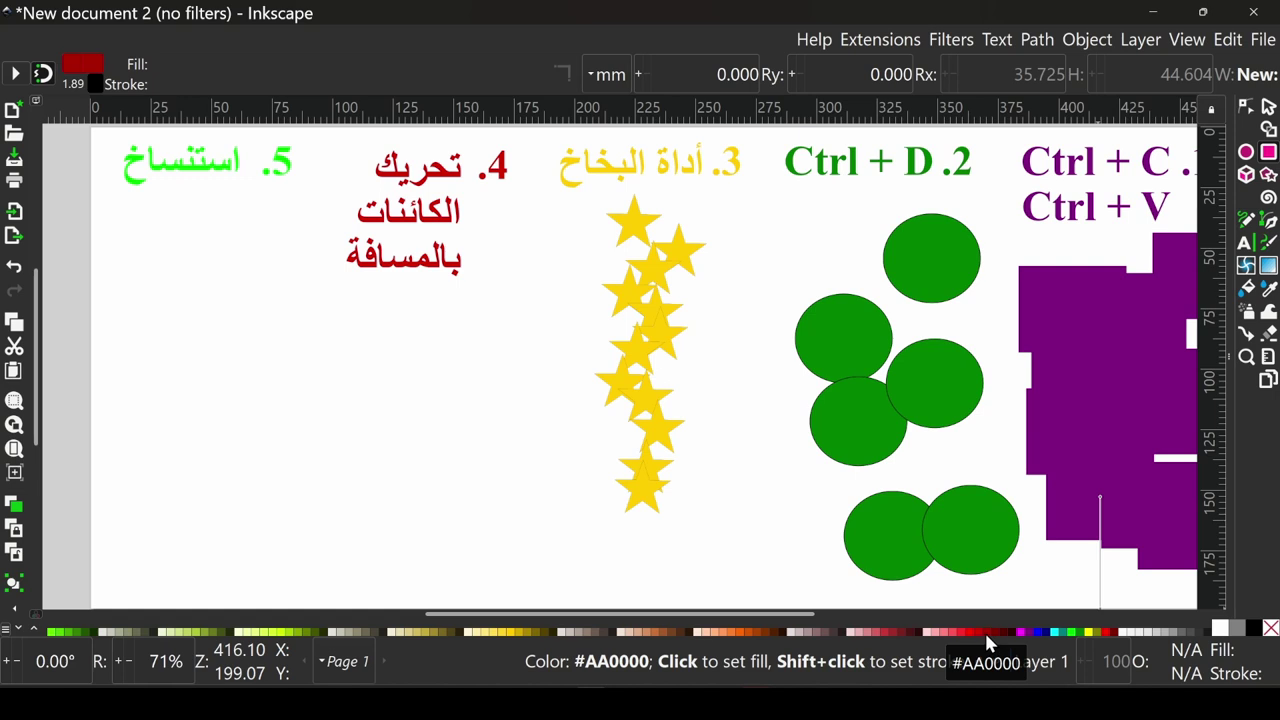
{"action": "left_click_drag", "start_coordinate": [359, 297], "coordinate": [451, 360]}
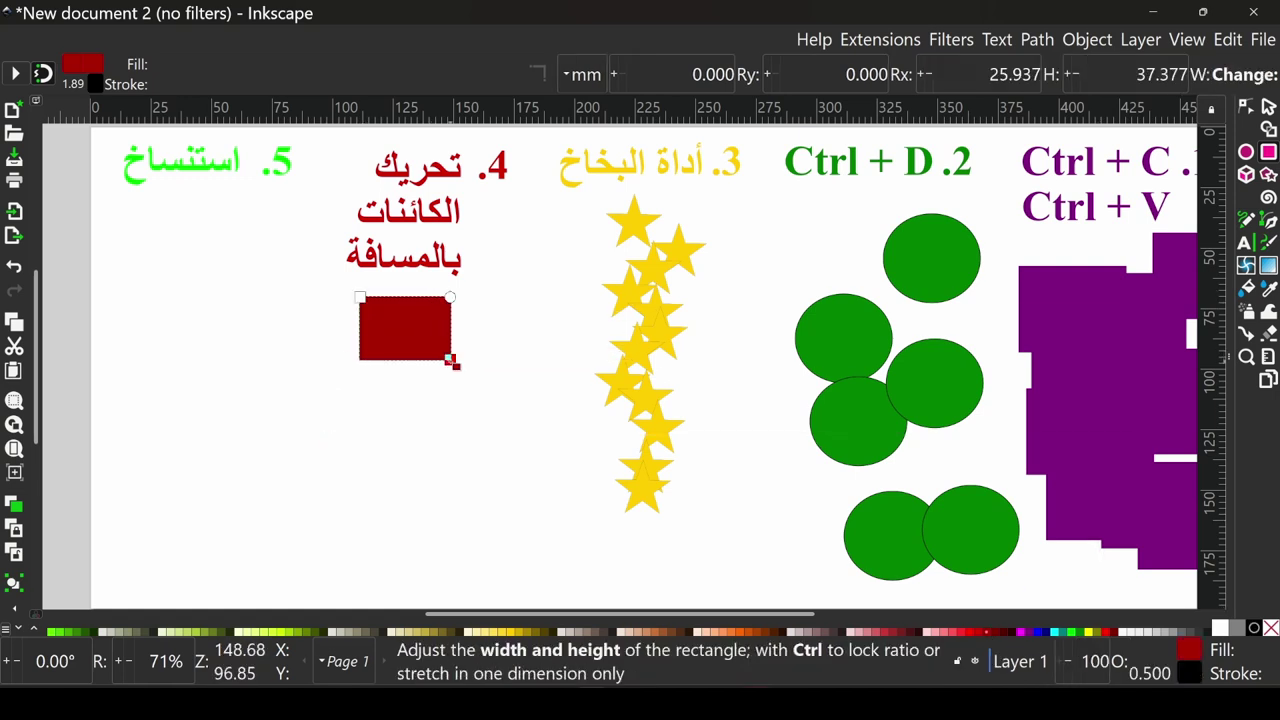
{"action": "key", "text": "Escape"}
Step: Drag the rectangle downward, stamping copies with Space into a stack of about seven
{"action": "key", "text": "s"}
{"action": "left_click", "coordinate": [404, 332]}
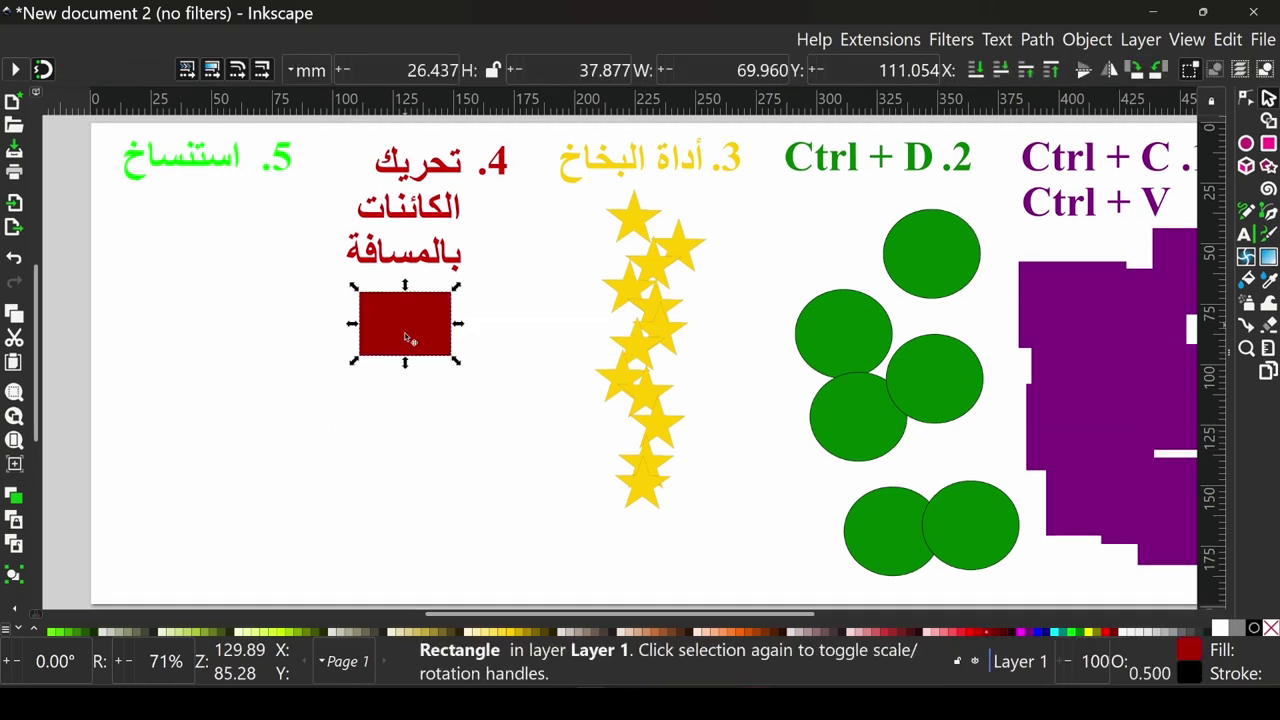
{"action": "mouse_move", "coordinate": [411, 320]}
{"action": "left_mouse_down"}
{"action": "mouse_move", "coordinate": [405, 309]}
{"action": "mouse_move", "coordinate": [432, 465]}
{"action": "mouse_move", "coordinate": [410, 490]}
{"action": "mouse_move", "coordinate": [409, 524]}
{"action": "mouse_move", "coordinate": [442, 530]}
{"action": "mouse_move", "coordinate": [350, 541]}
{"action": "mouse_move", "coordinate": [326, 434]}
{"action": "mouse_move", "coordinate": [340, 433]}
{"action": "left_mouse_up"}
{"action": "key", "text": "space"}
{"action": "key", "text": "space"}
{"action": "key", "text": "space"}
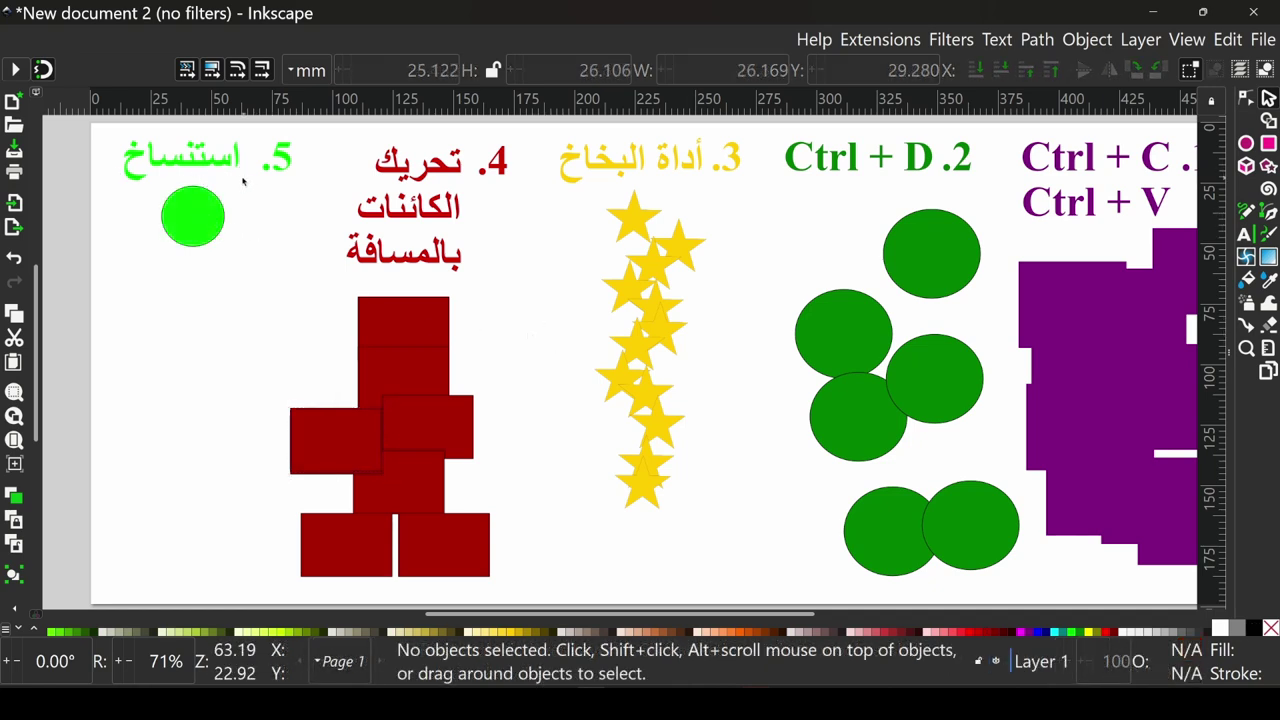
Step: Select the bright green circle, check the Edit menu, and clone it in place with Alt+D
{"action": "left_click", "coordinate": [198, 224]}
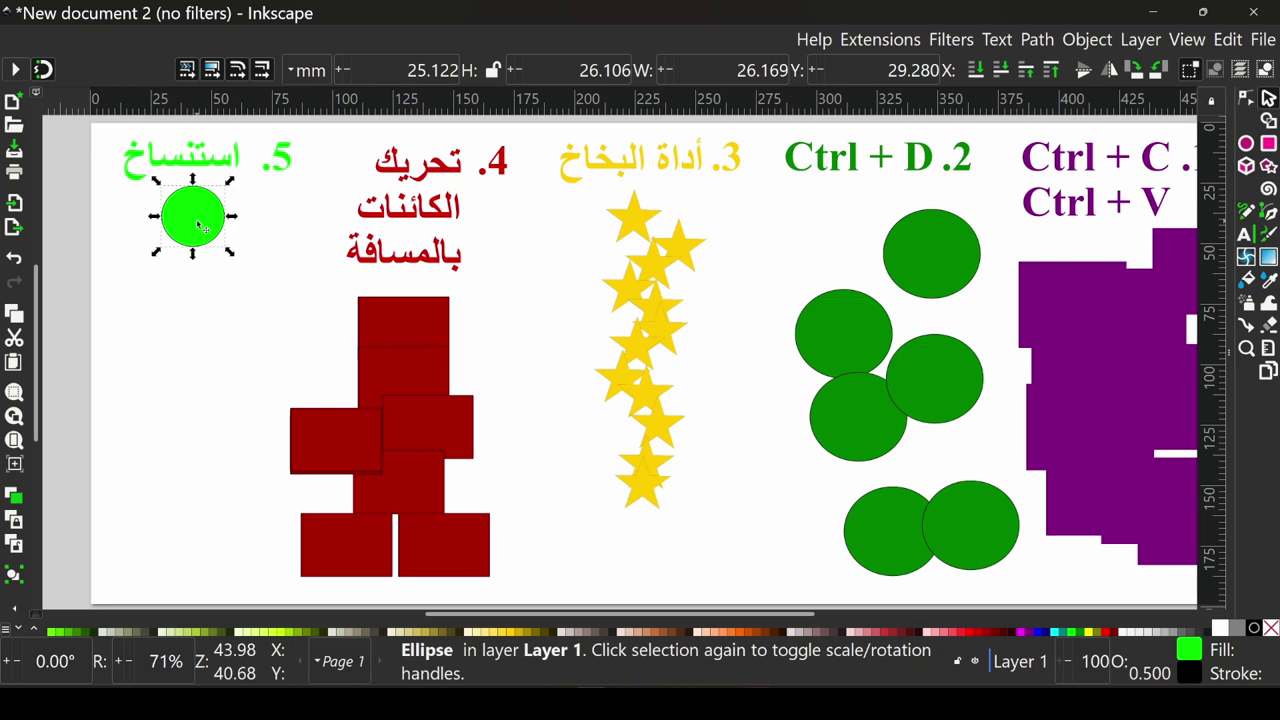
{"action": "left_click", "coordinate": [1228, 40]}
{"action": "mouse_move", "coordinate": [1180, 283]}
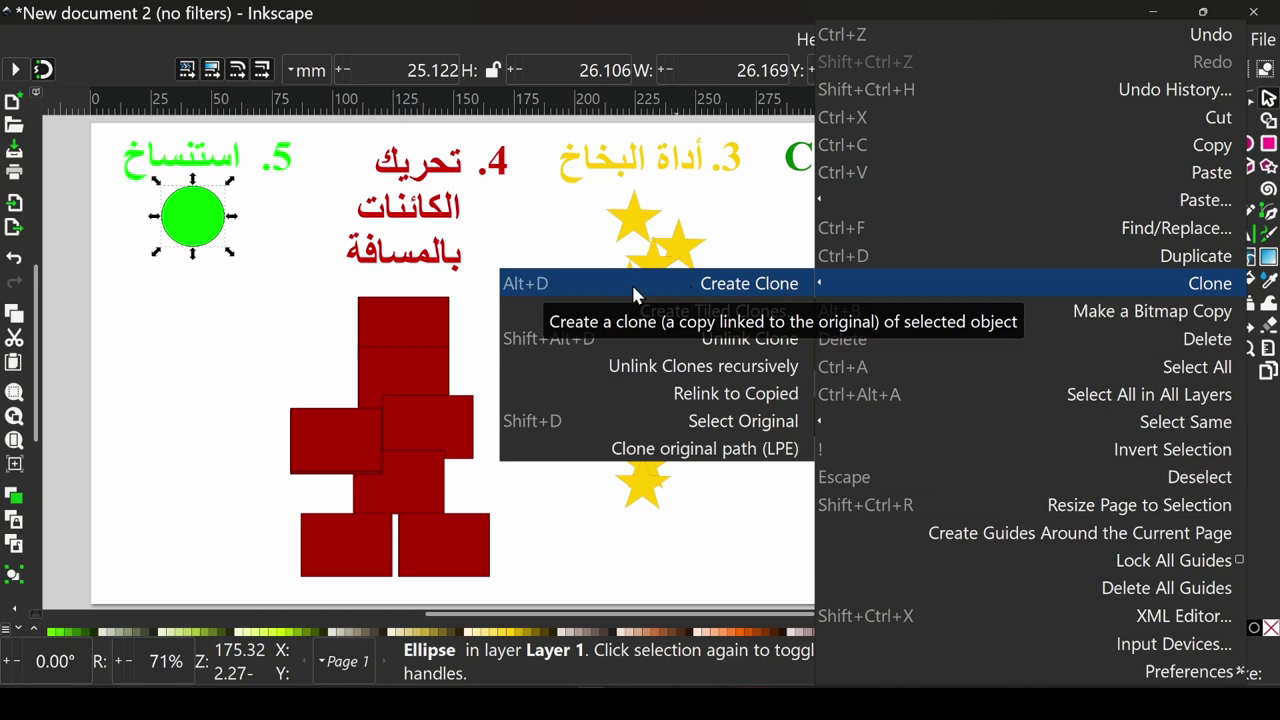
{"action": "left_click", "coordinate": [243, 289]}
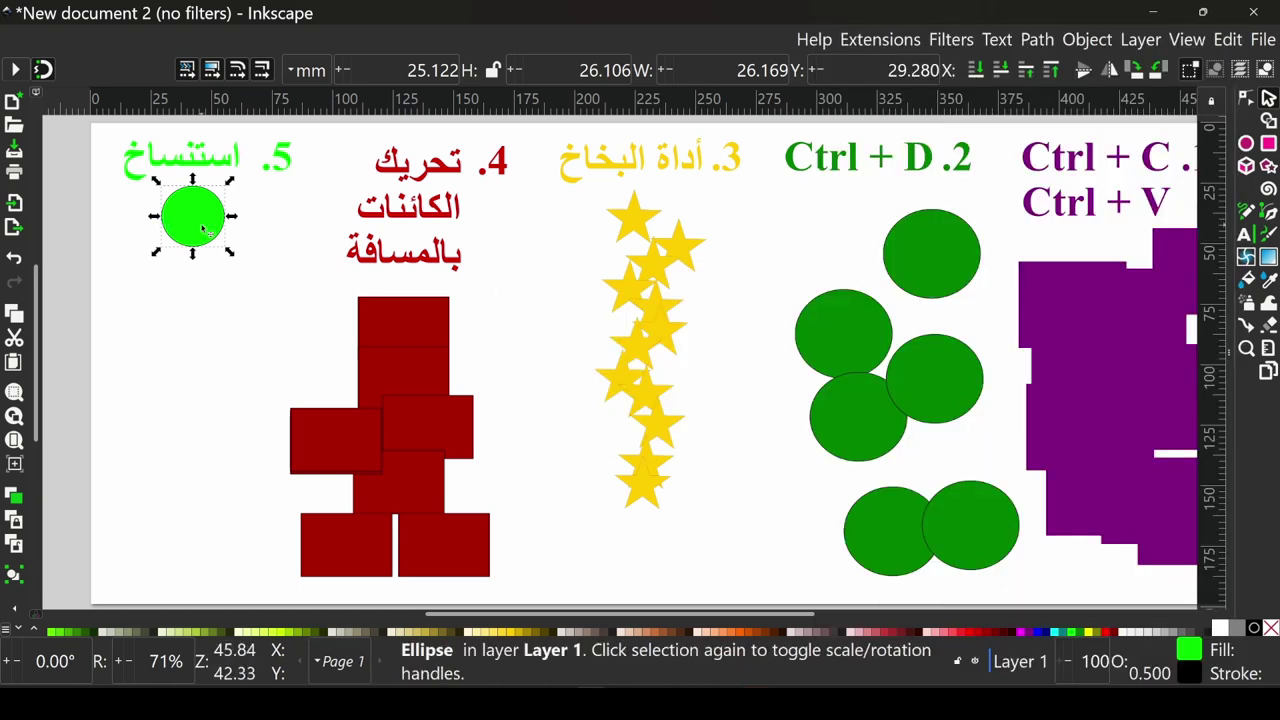
{"action": "key", "text": "alt+d"}
{"action": "key", "text": "alt+d"}
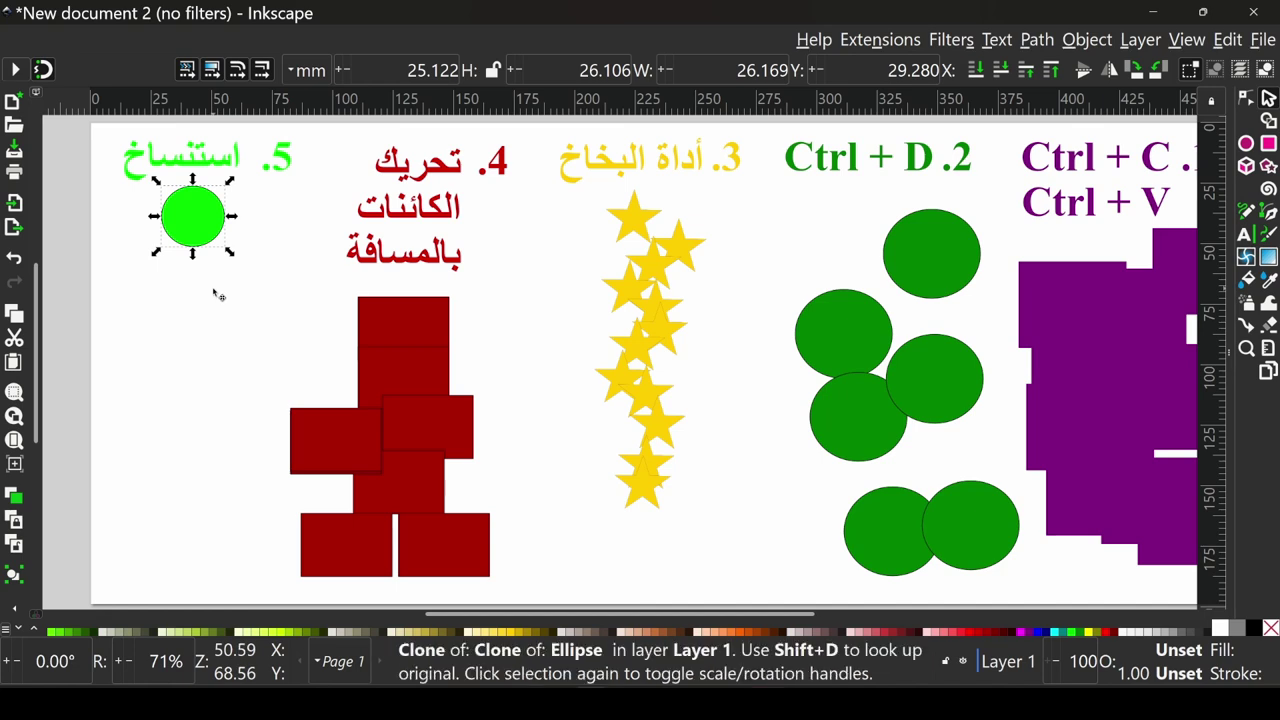
Step: Pull clones out into a column below the green circle, then reselect the original with Shift+D
{"action": "key", "text": "Escape"}
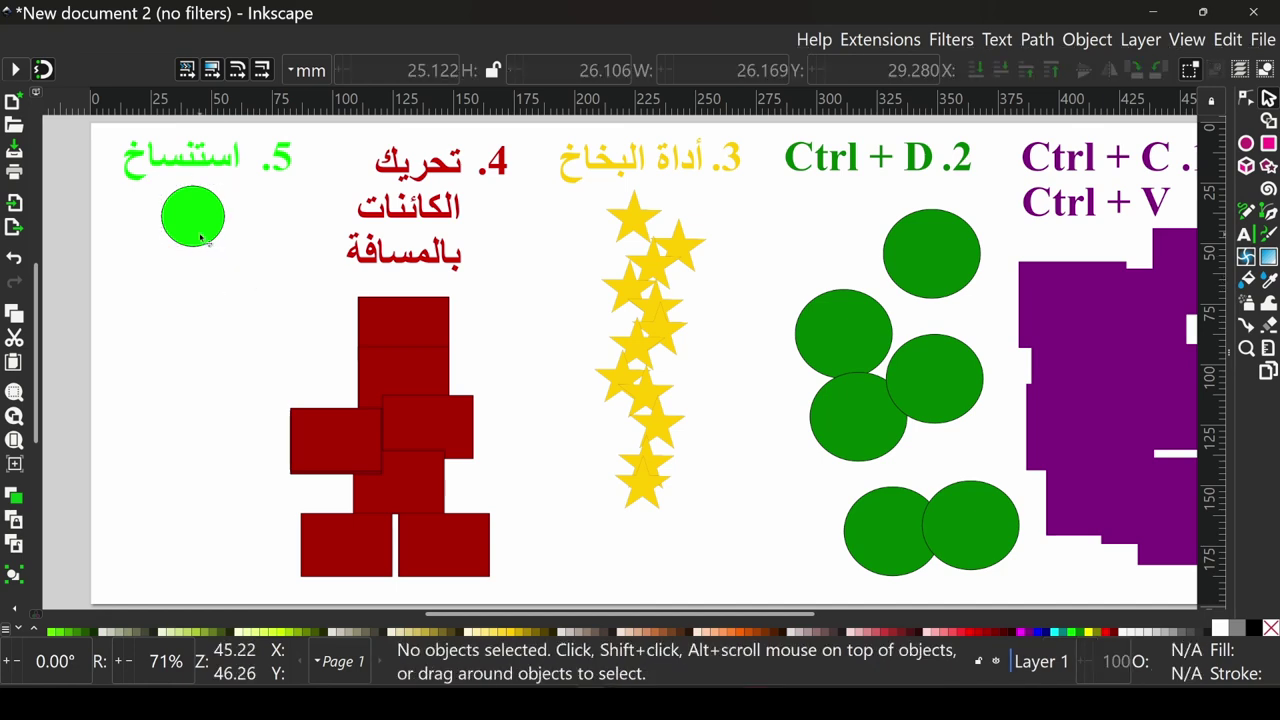
{"action": "left_click_drag", "start_coordinate": [201, 237], "coordinate": [232, 303]}
{"action": "mouse_move", "coordinate": [183, 216]}
{"action": "left_mouse_down"}
{"action": "mouse_move", "coordinate": [145, 325]}
{"action": "mouse_move", "coordinate": [205, 376]}
{"action": "left_mouse_up"}
{"action": "mouse_move", "coordinate": [189, 236]}
{"action": "left_mouse_down"}
{"action": "mouse_move", "coordinate": [135, 280]}
{"action": "mouse_move", "coordinate": [171, 461]}
{"action": "left_mouse_up"}
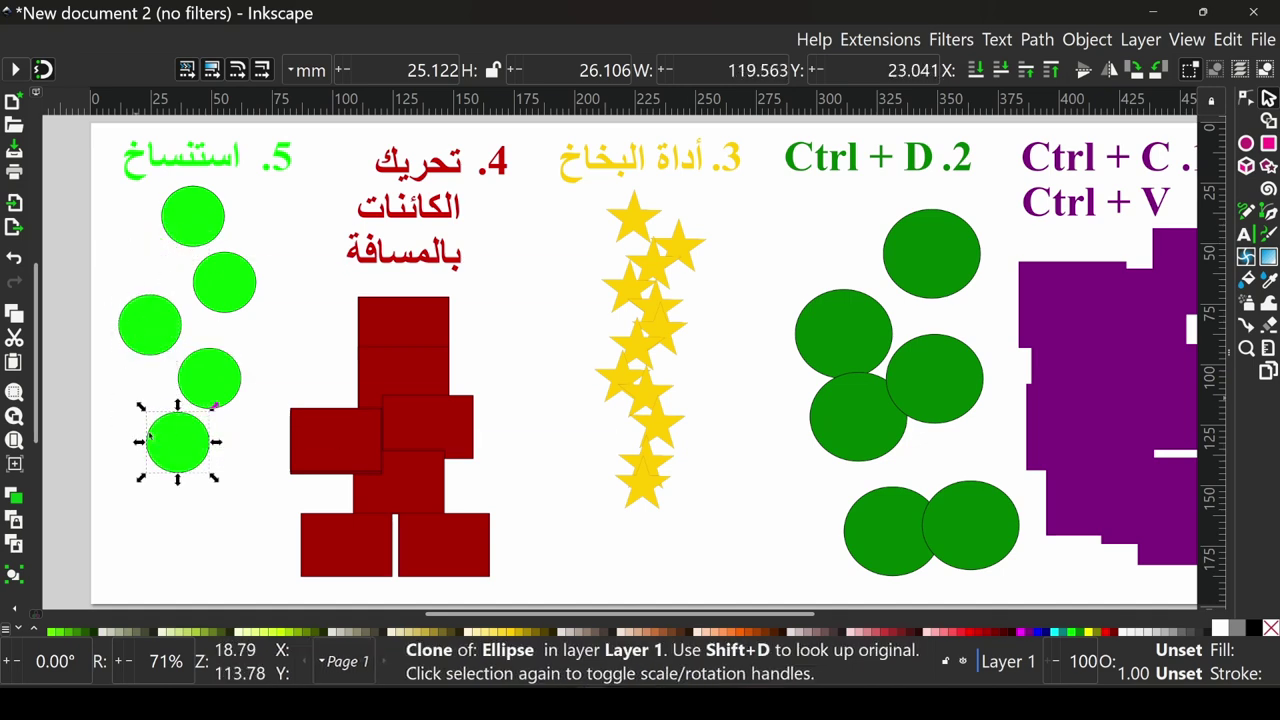
{"action": "key", "text": "shift+d"}
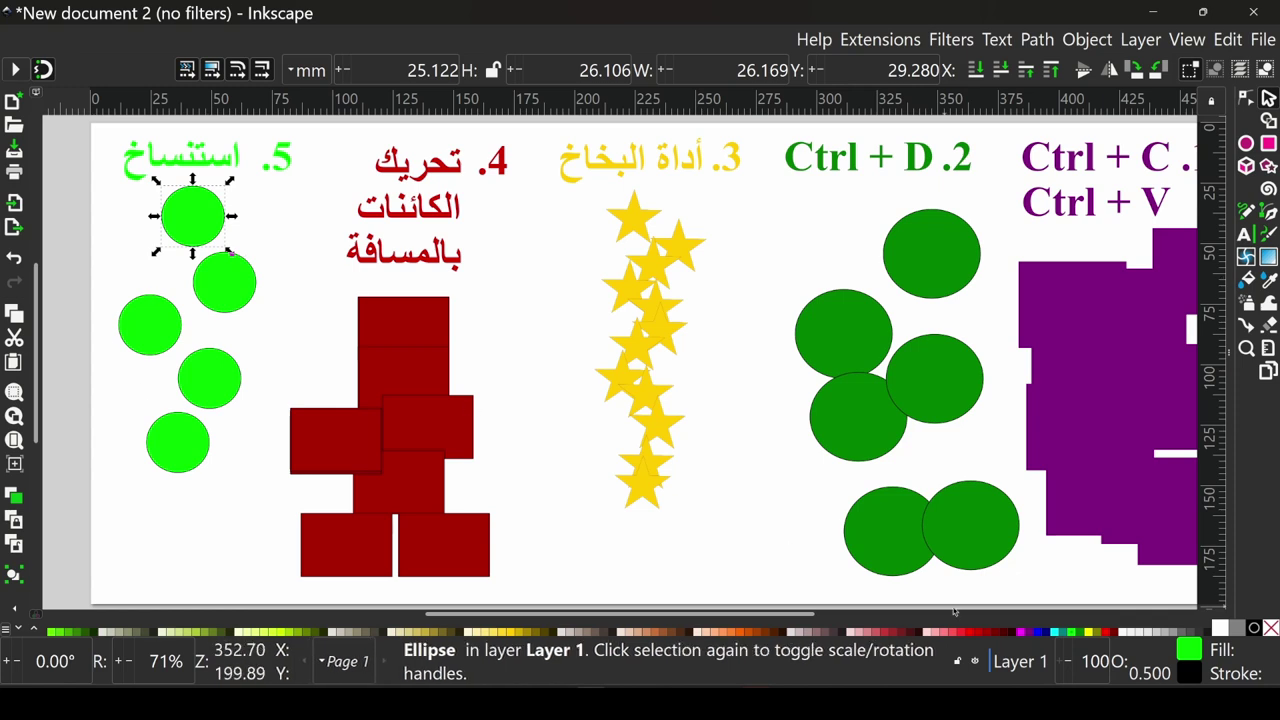
Step: Recolour the original circle fuchsia then orange so its clones follow, and stretch it slightly
{"action": "left_click", "coordinate": [1021, 631]}
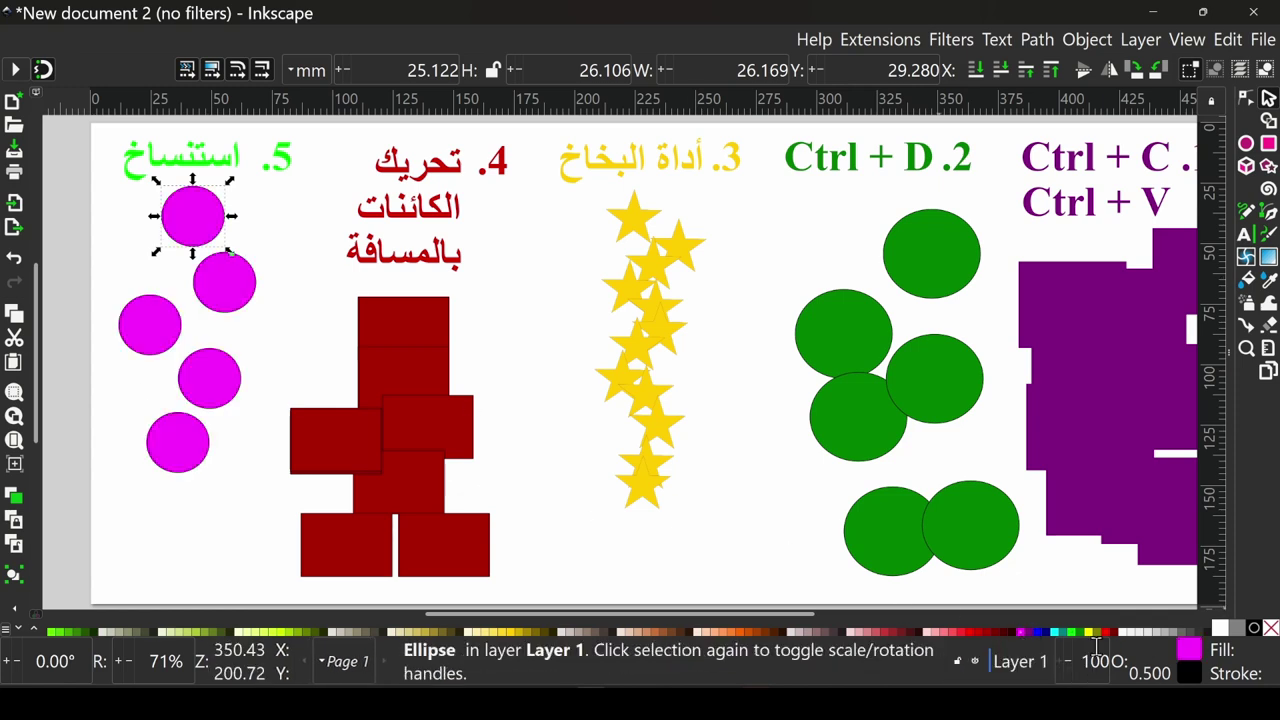
{"action": "left_click", "coordinate": [731, 641]}
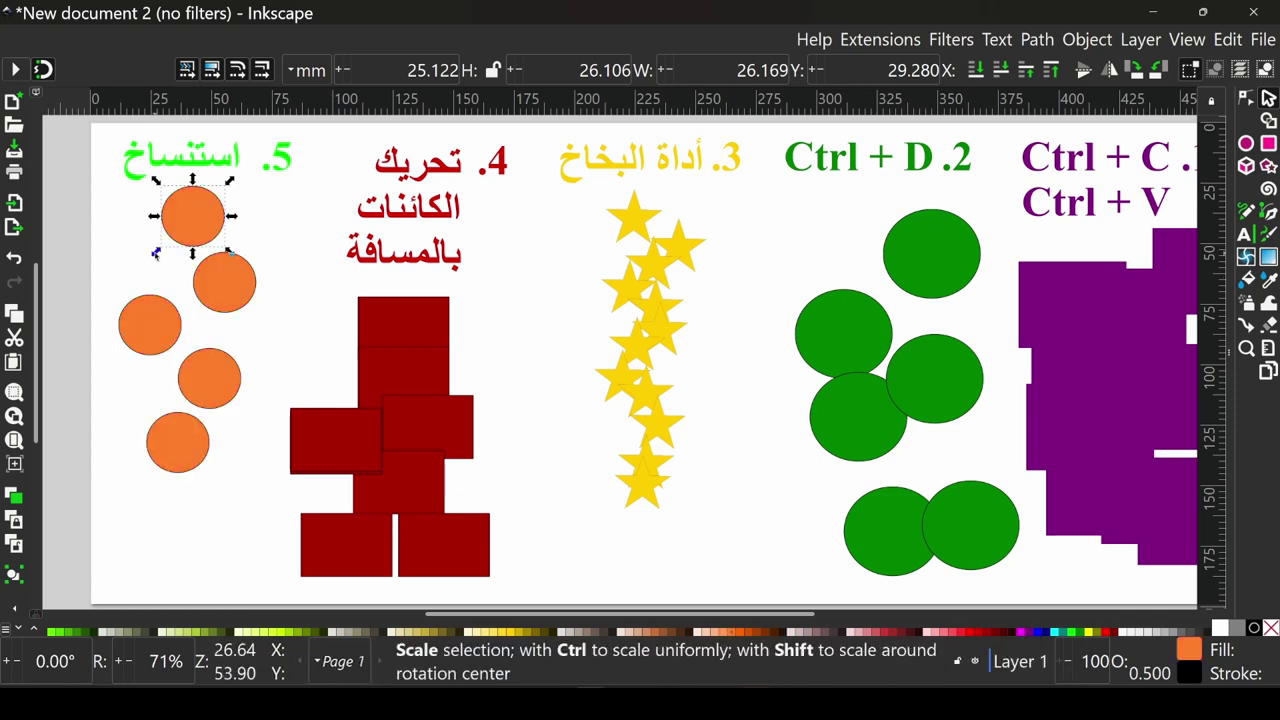
{"action": "mouse_move", "coordinate": [155, 252]}
{"action": "left_mouse_down"}
{"action": "mouse_move", "coordinate": [116, 229]}
{"action": "mouse_move", "coordinate": [168, 244]}
{"action": "left_mouse_up"}
Step: Stretch the bottom clone wide and back, then shrink the second clone to a small circle
{"action": "left_click", "coordinate": [176, 452]}
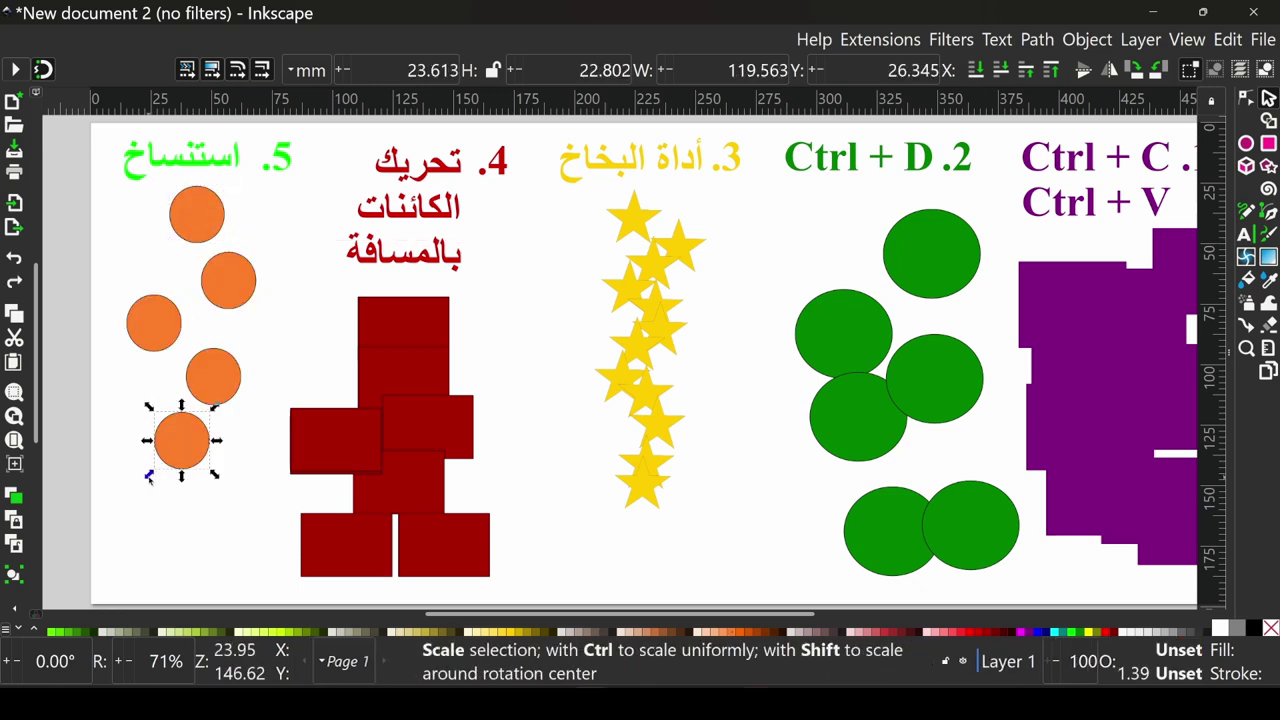
{"action": "mouse_move", "coordinate": [149, 477]}
{"action": "left_mouse_down"}
{"action": "mouse_move", "coordinate": [160, 508]}
{"action": "mouse_move", "coordinate": [113, 478]}
{"action": "left_mouse_up"}
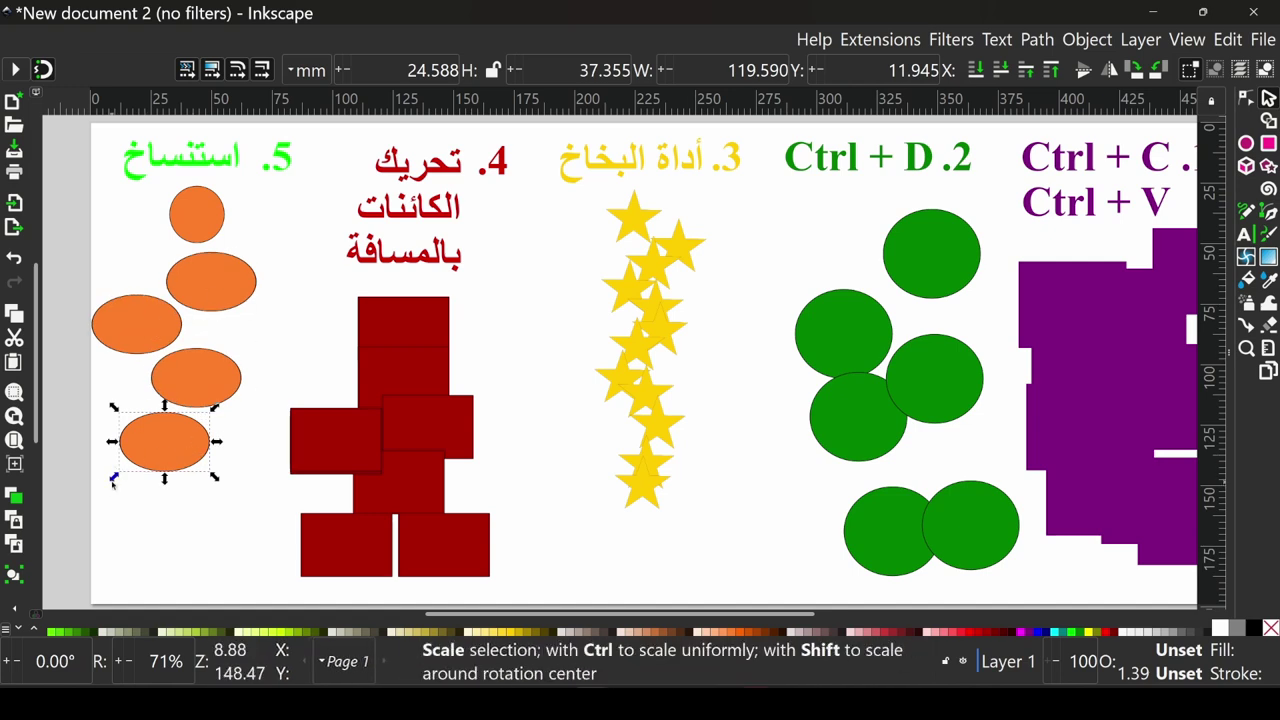
{"action": "left_click_drag", "start_coordinate": [113, 478], "coordinate": [151, 467]}
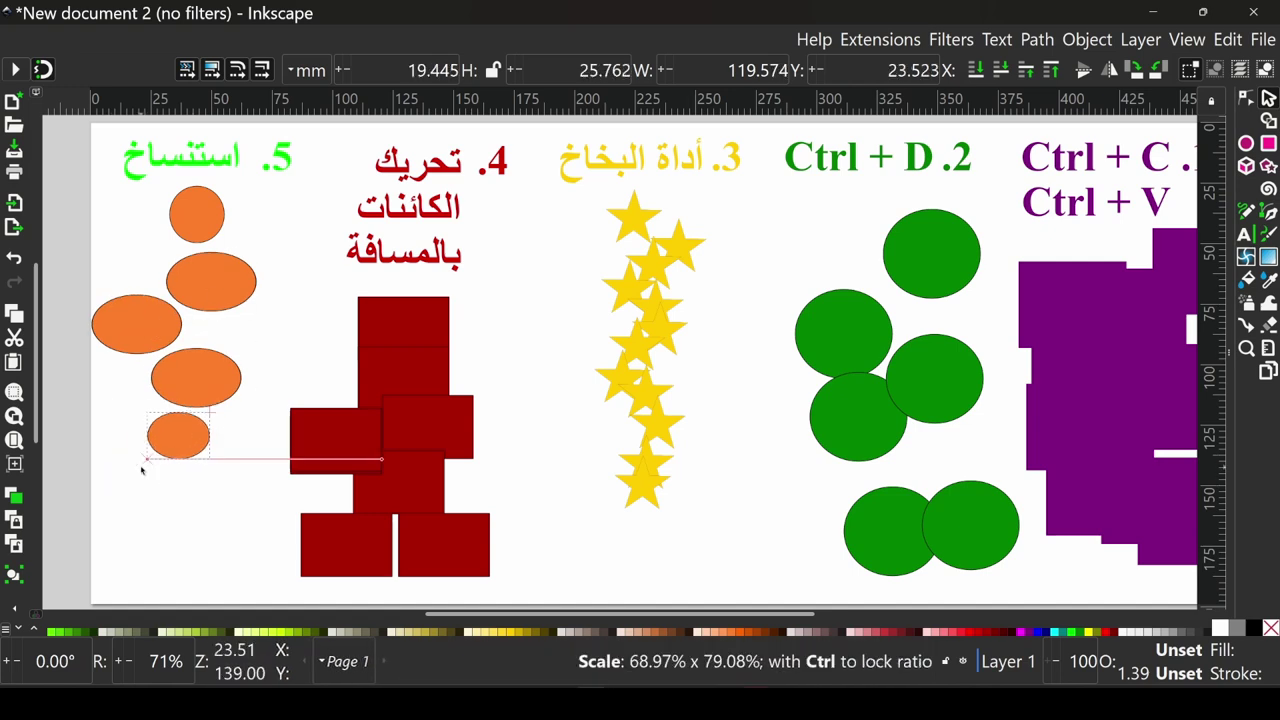
{"action": "left_click", "coordinate": [229, 283]}
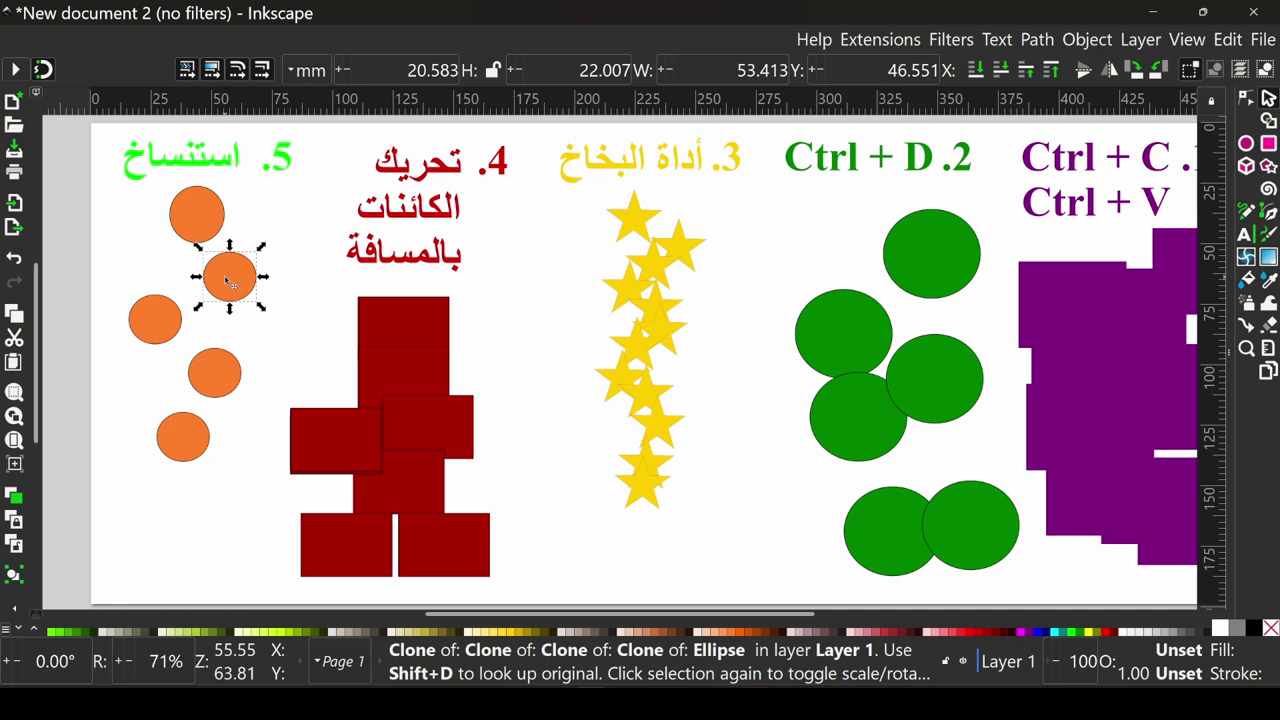
{"action": "mouse_move", "coordinate": [199, 310]}
{"action": "left_mouse_down"}
{"action": "mouse_move", "coordinate": [200, 336]}
{"action": "mouse_move", "coordinate": [188, 331]}
{"action": "mouse_move", "coordinate": [203, 302]}
{"action": "mouse_move", "coordinate": [178, 337]}
{"action": "left_mouse_up"}
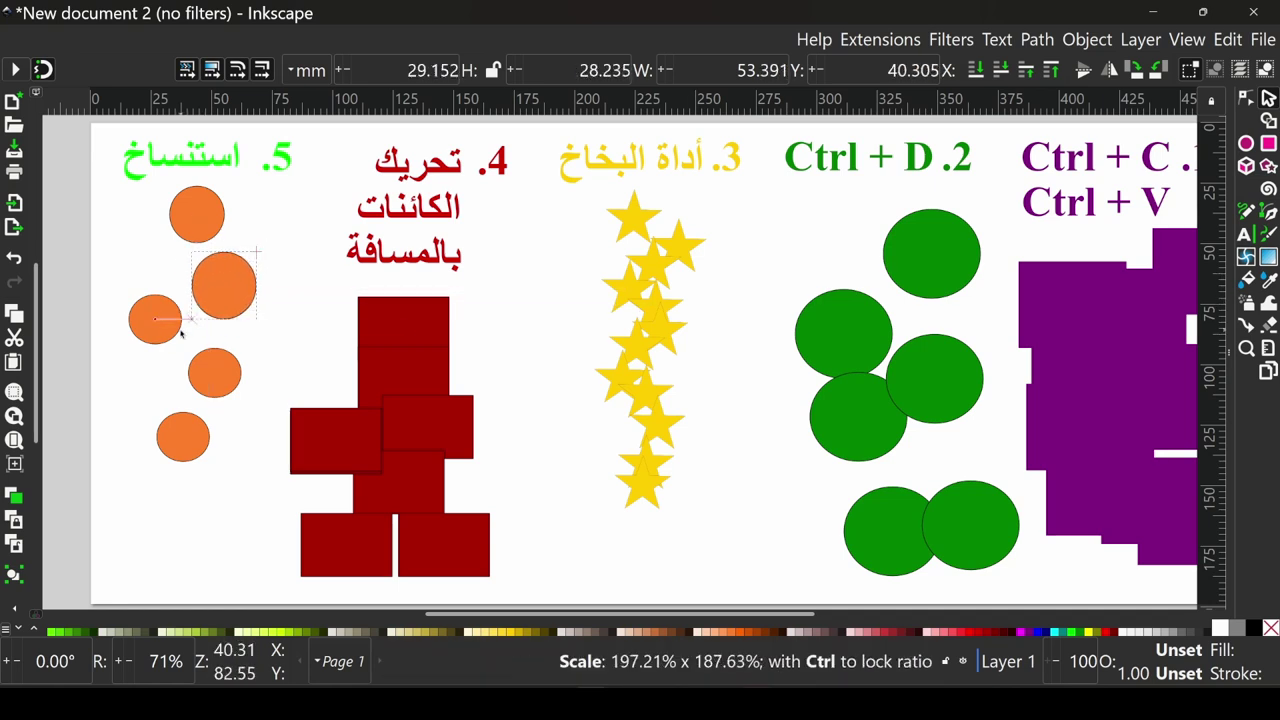
{"action": "left_click_drag", "start_coordinate": [261, 333], "coordinate": [208, 286]}
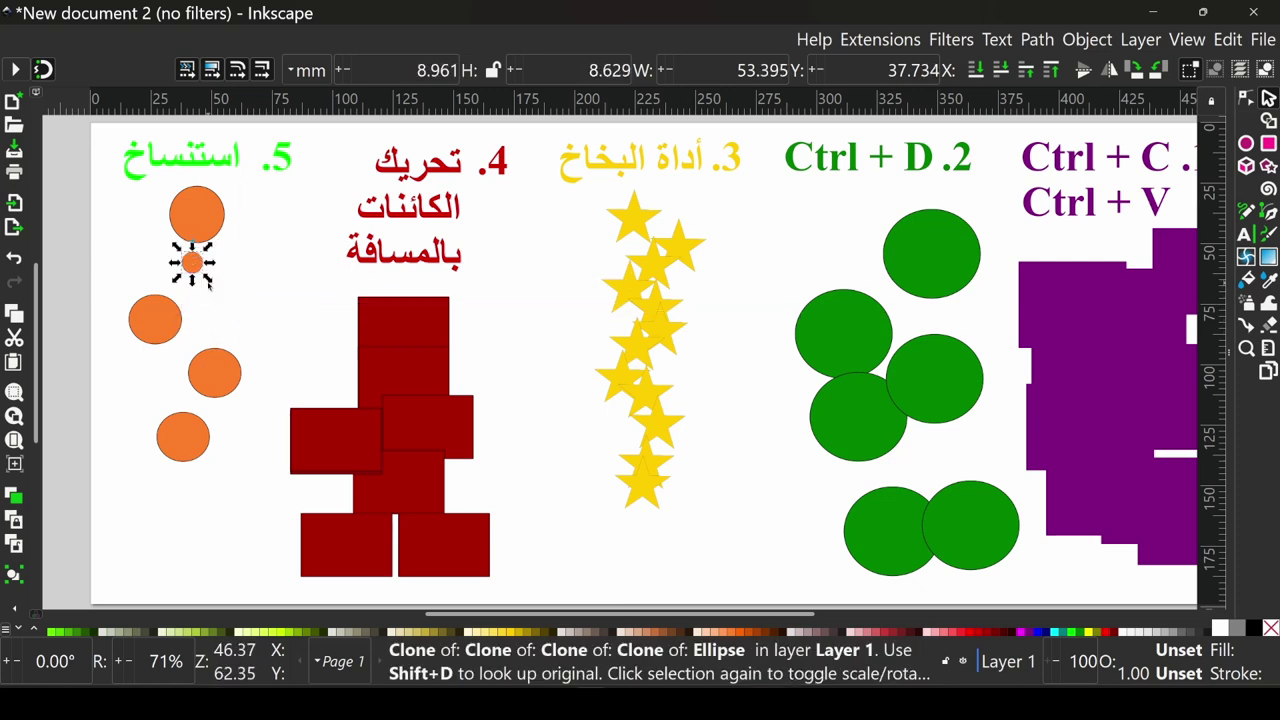